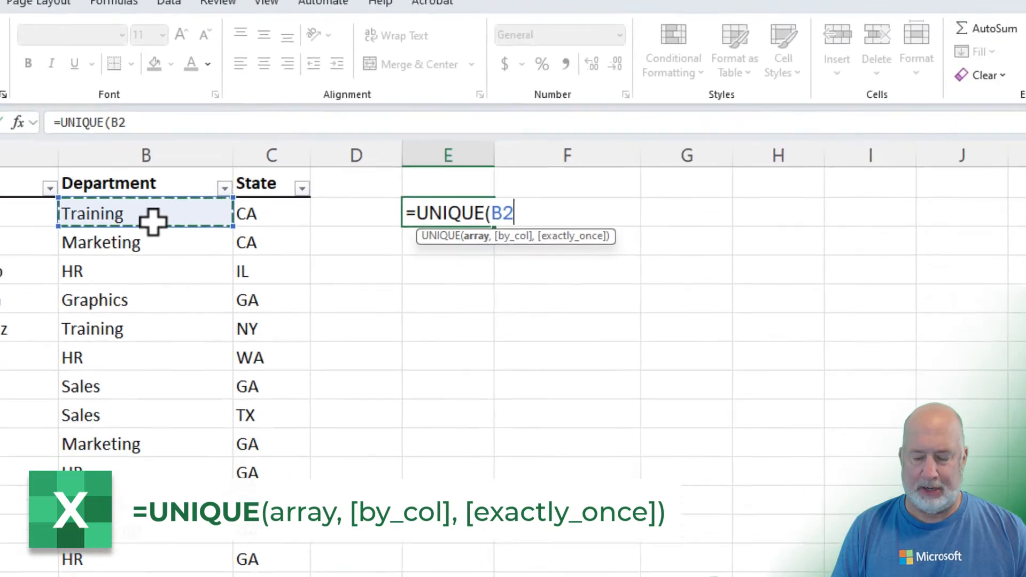
Step: Complete the UNIQUE formula in E2 with the Department range B2:B36 to list each department once
key(ctrl+shift+Down)
scroll(697, 329, up, 3)
scroll(451, 199, up, 2)
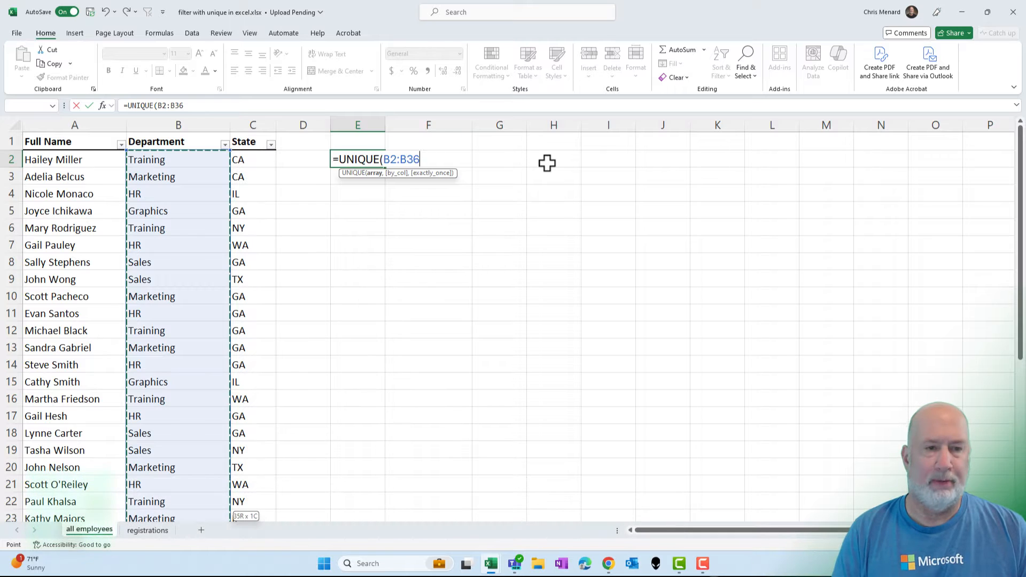
key(Return)
key(Up)
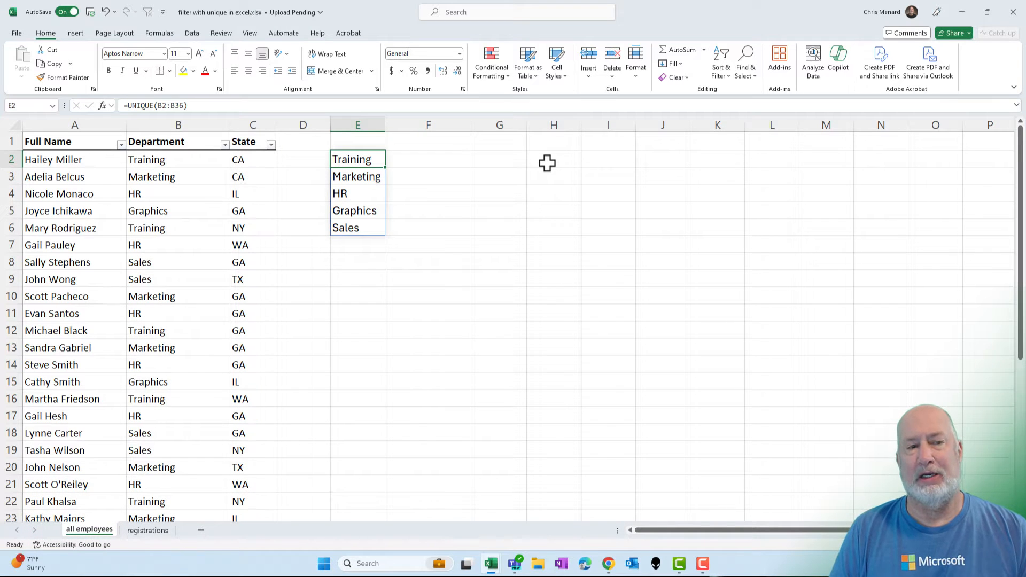
Step: Switch to the registrations sheet and make empty column F narrower
click(147, 530)
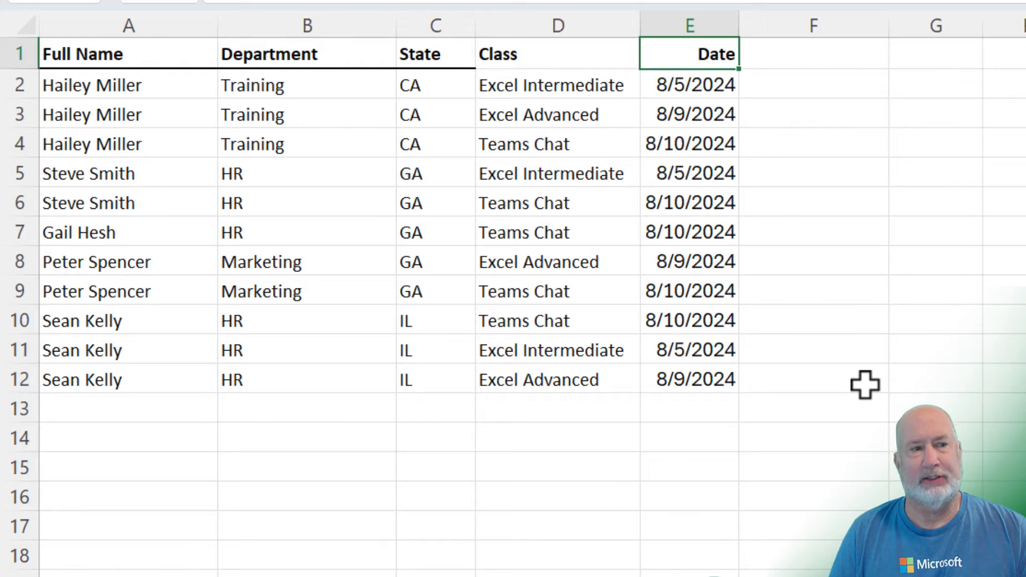
drag(143, 87, 161, 379)
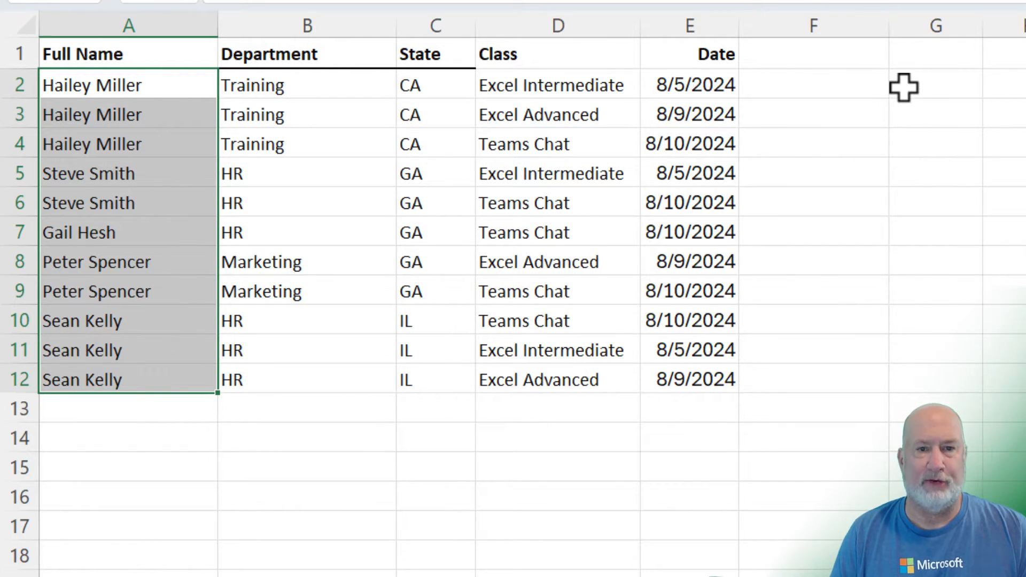
drag(888, 26, 839, 39)
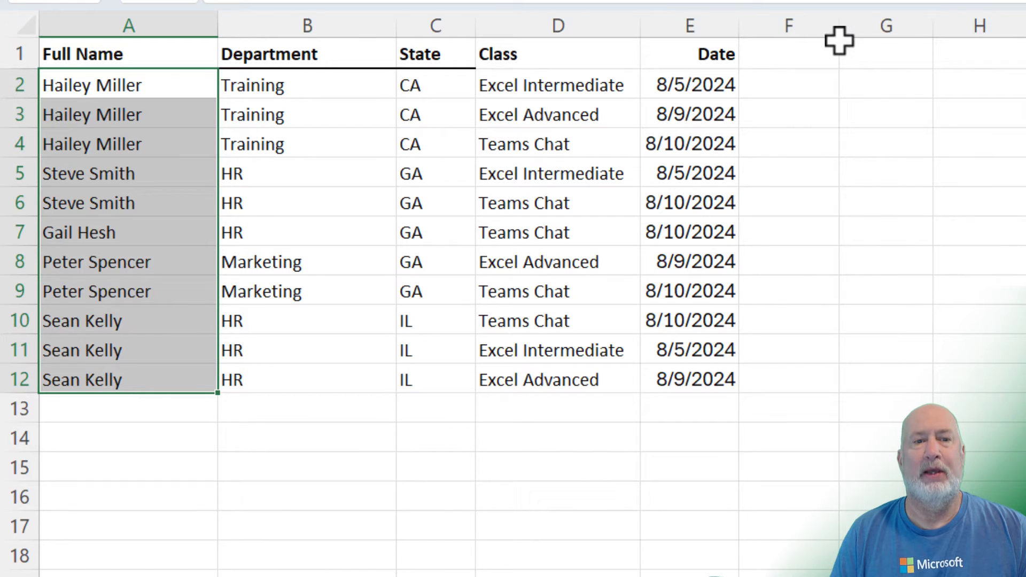
Step: Enter =UNIQUE(A2:A12) in cell G2 to list each registered full name once
click(869, 87)
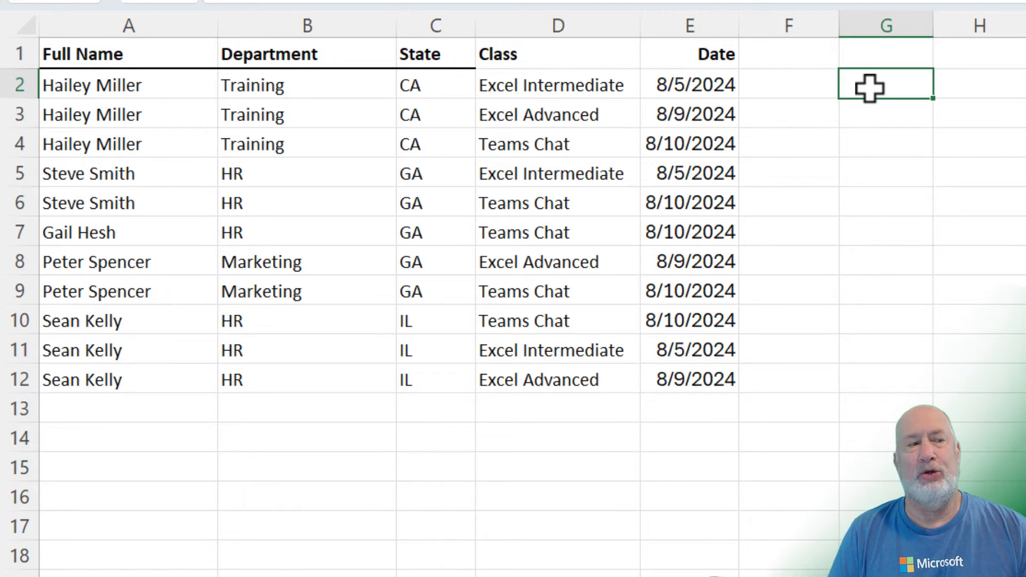
text(=)
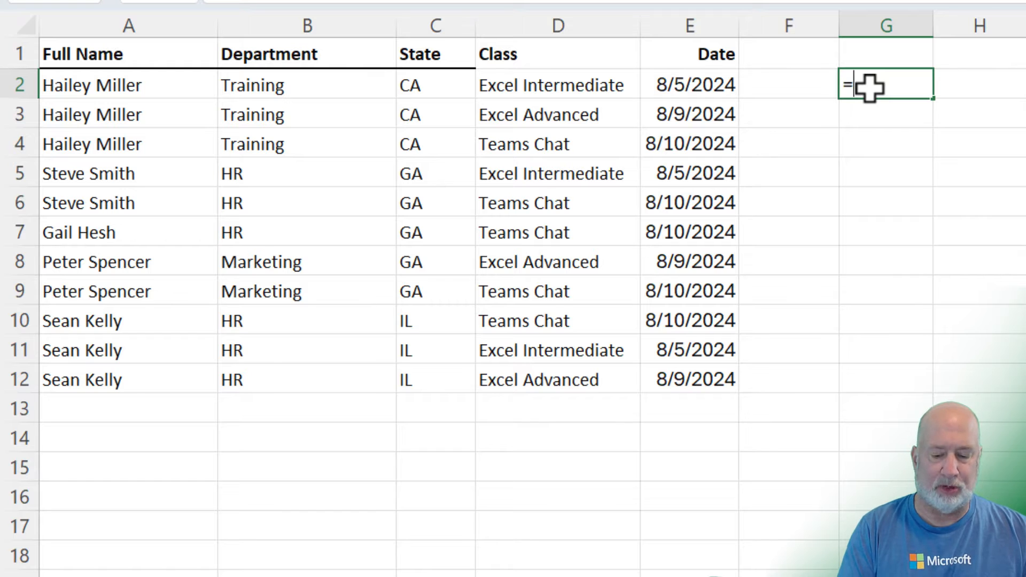
text(uni)
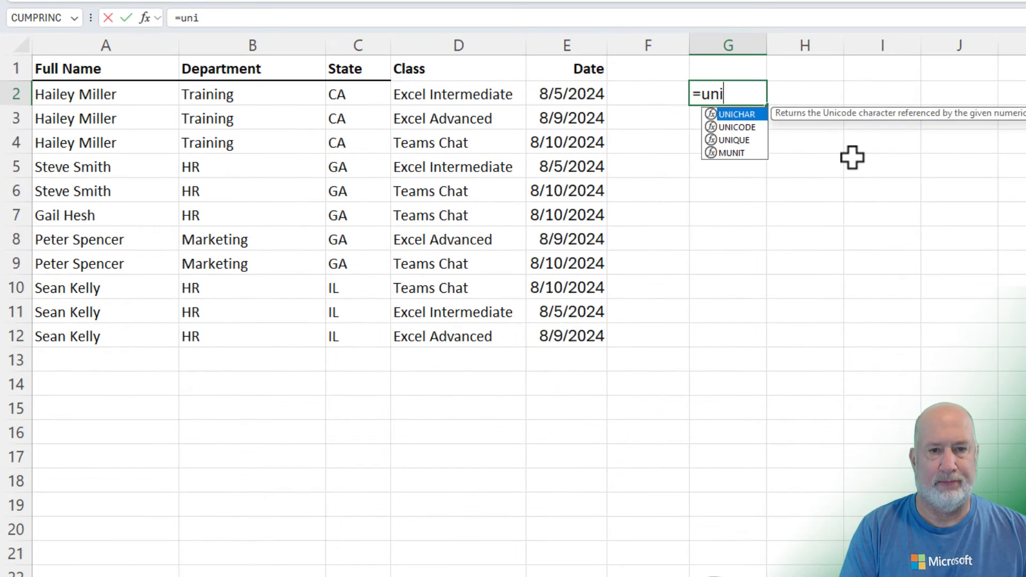
text(q)
key(Tab)
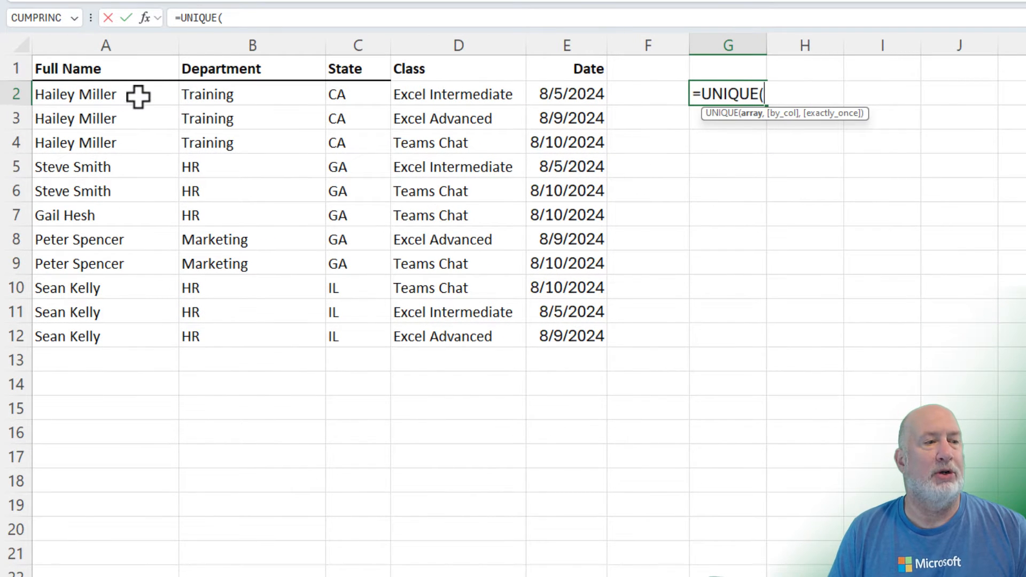
drag(138, 96, 136, 342)
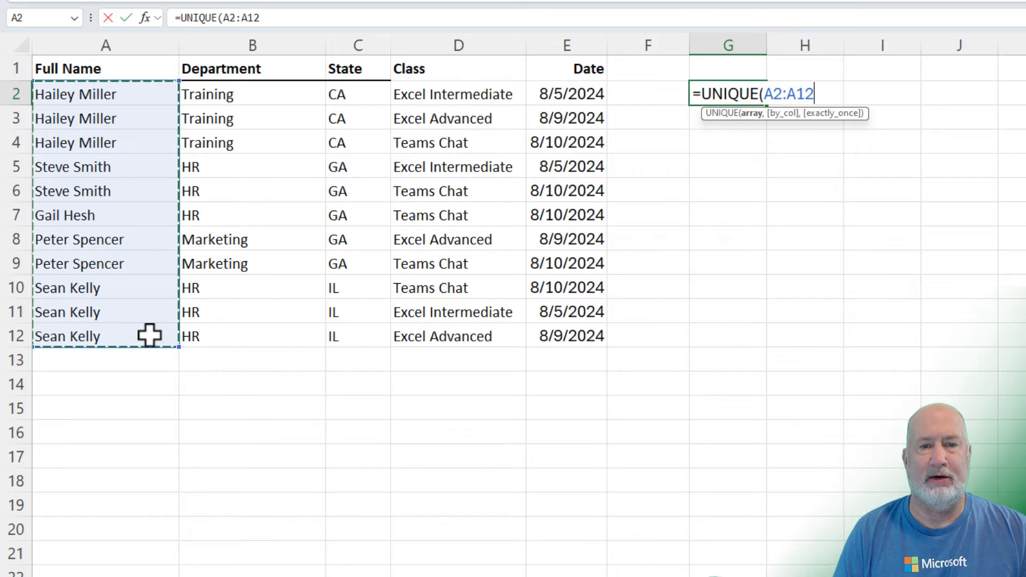
key(ctrl+Return)
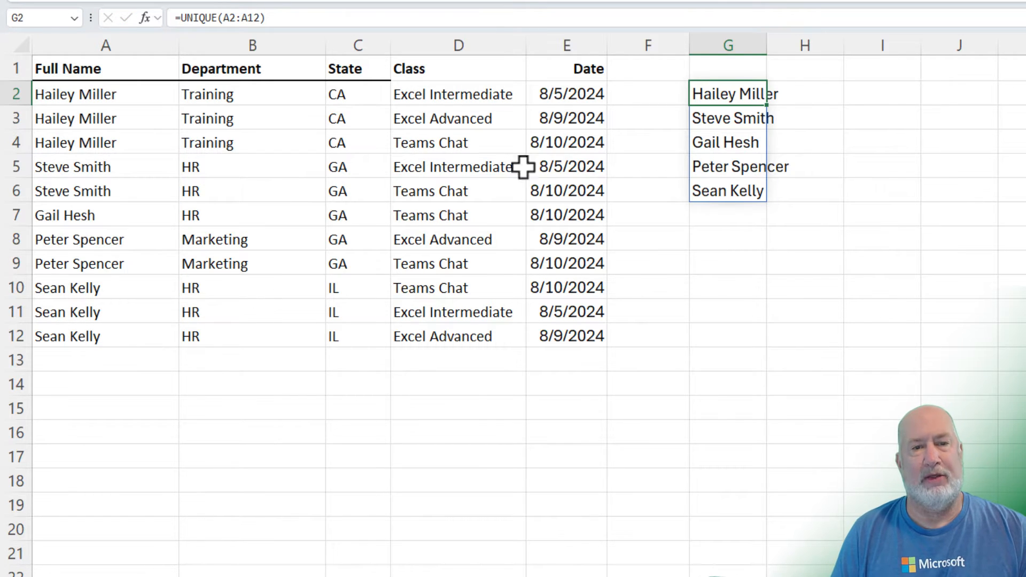
Step: Widen columns G and H slightly, leaving cell H2 selected
drag(767, 49, 785, 50)
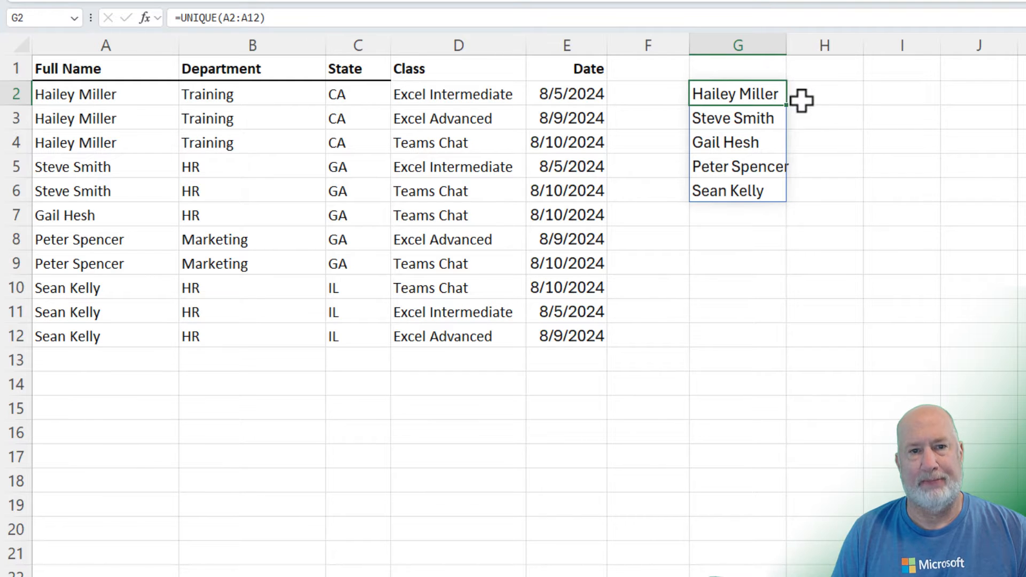
click(823, 96)
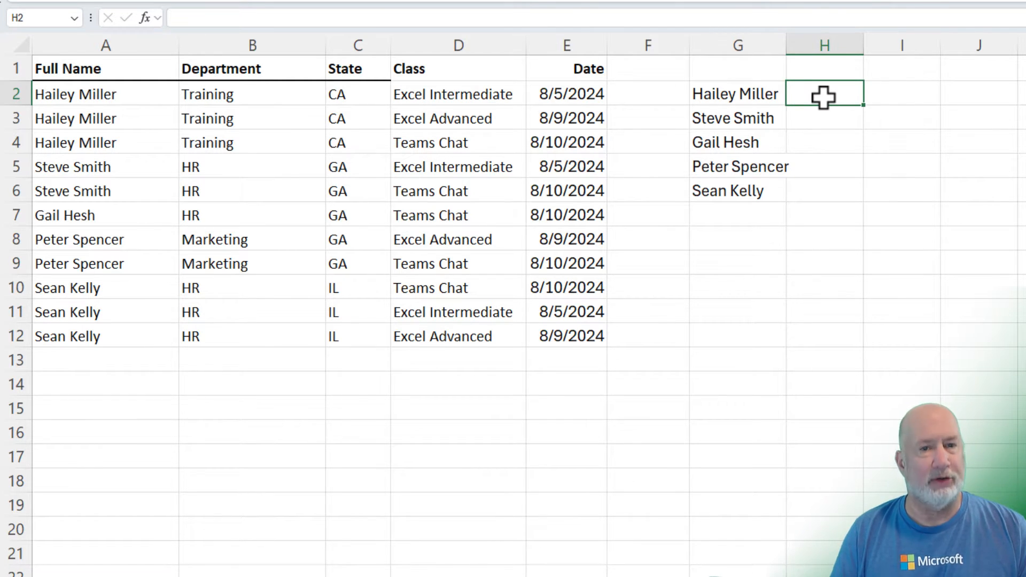
drag(863, 47, 889, 50)
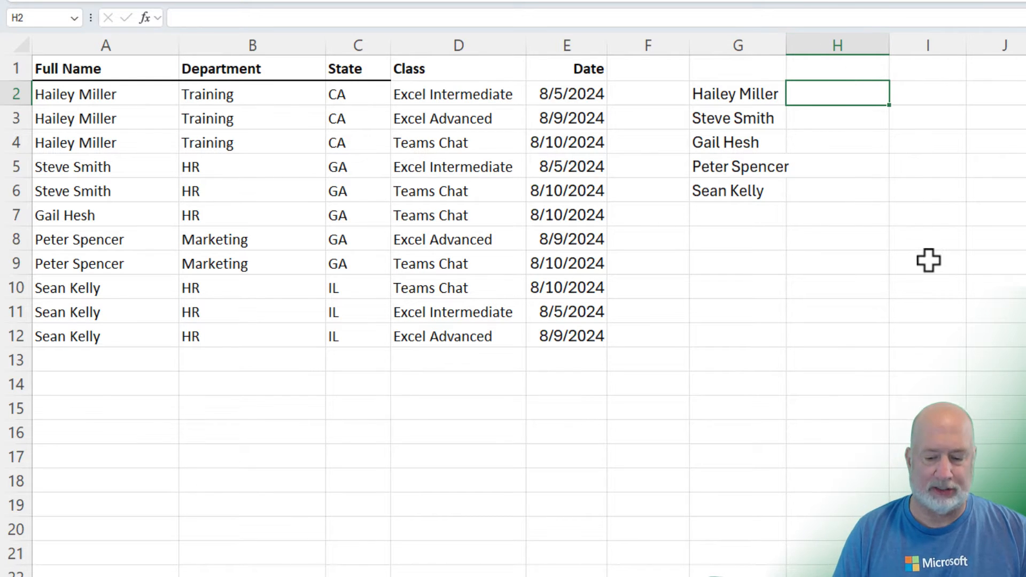
Step: Enter =FILTER(A2:C12,C2:C12="GA") in H2 to return the name, department and state of the GA registrations
text(=filter)
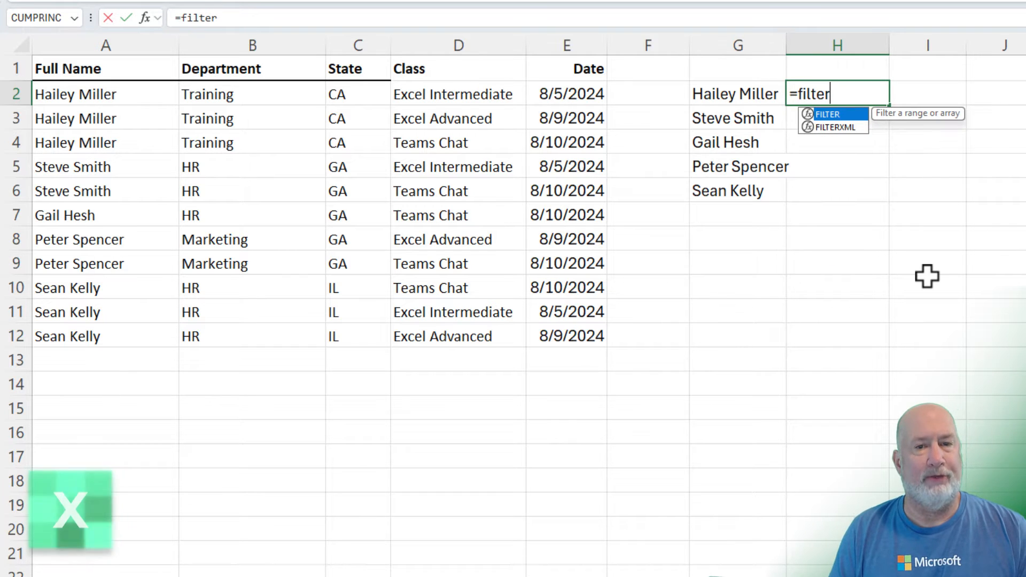
key(Tab)
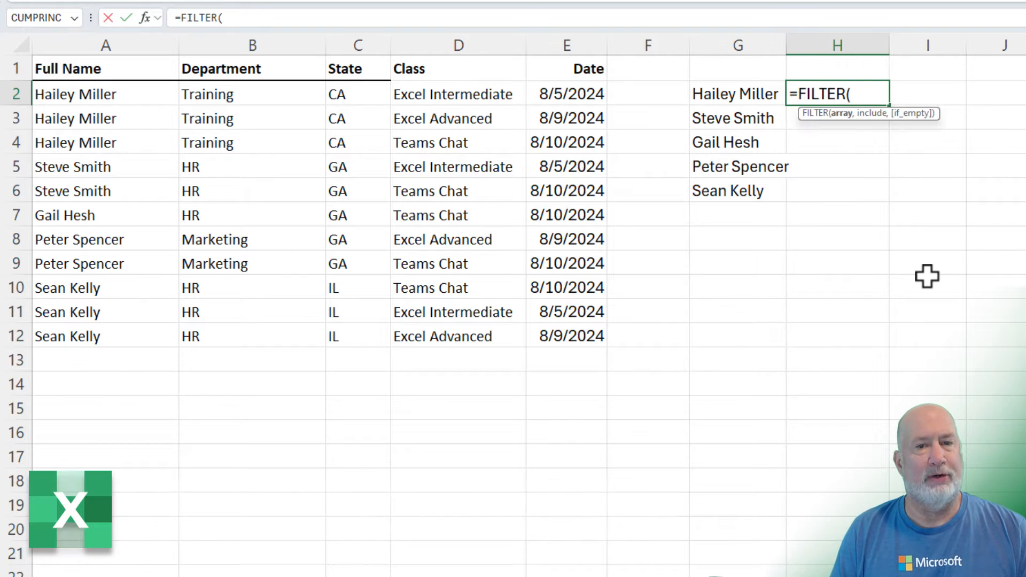
drag(101, 97, 371, 332)
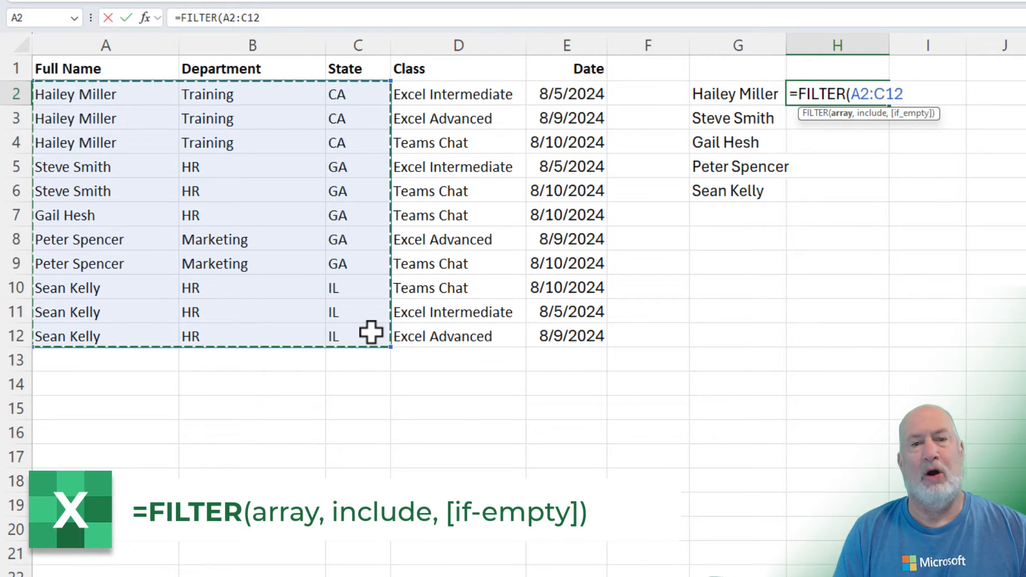
text(,)
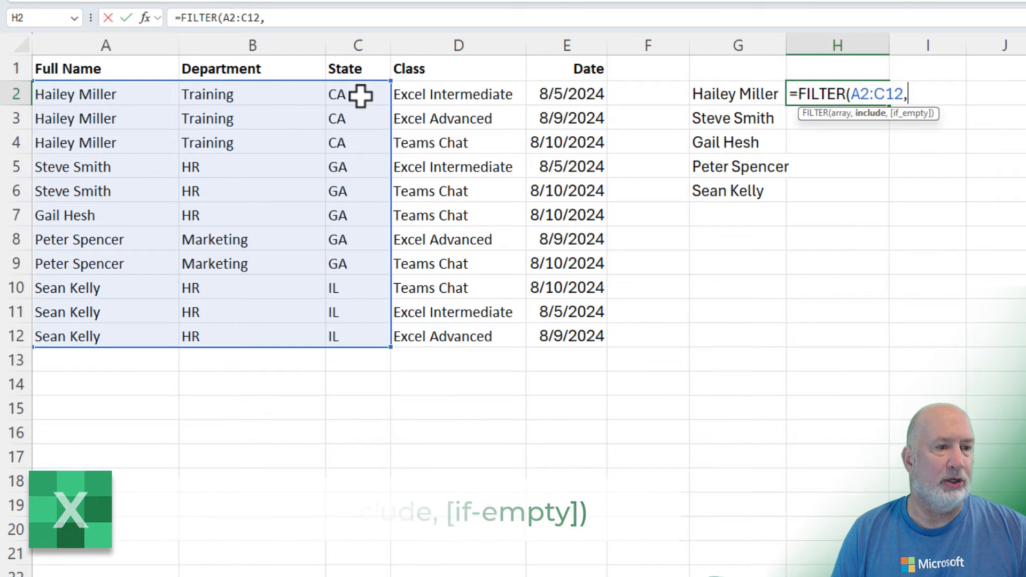
drag(359, 96, 372, 327)
text(="GA)
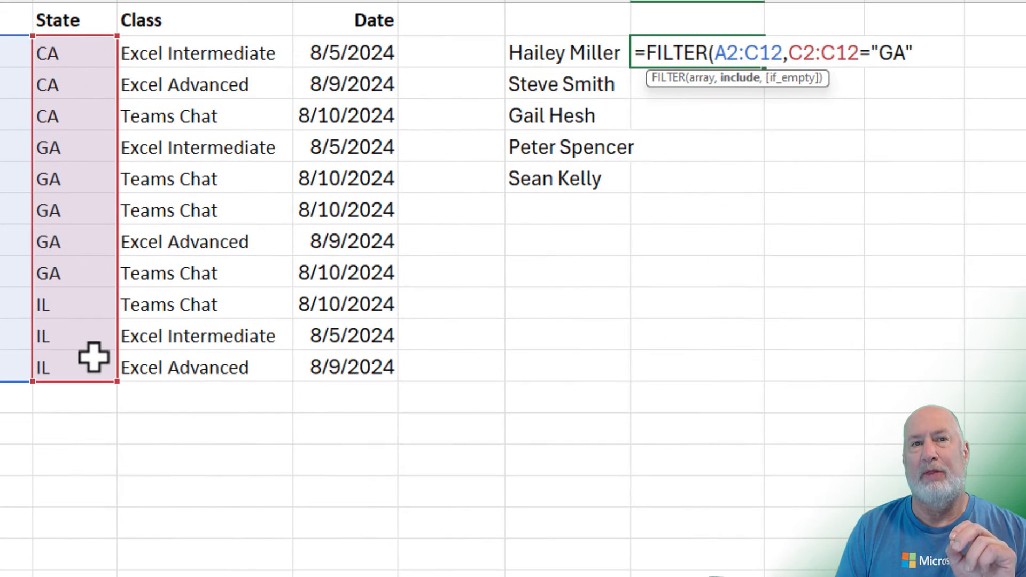
key(Return)
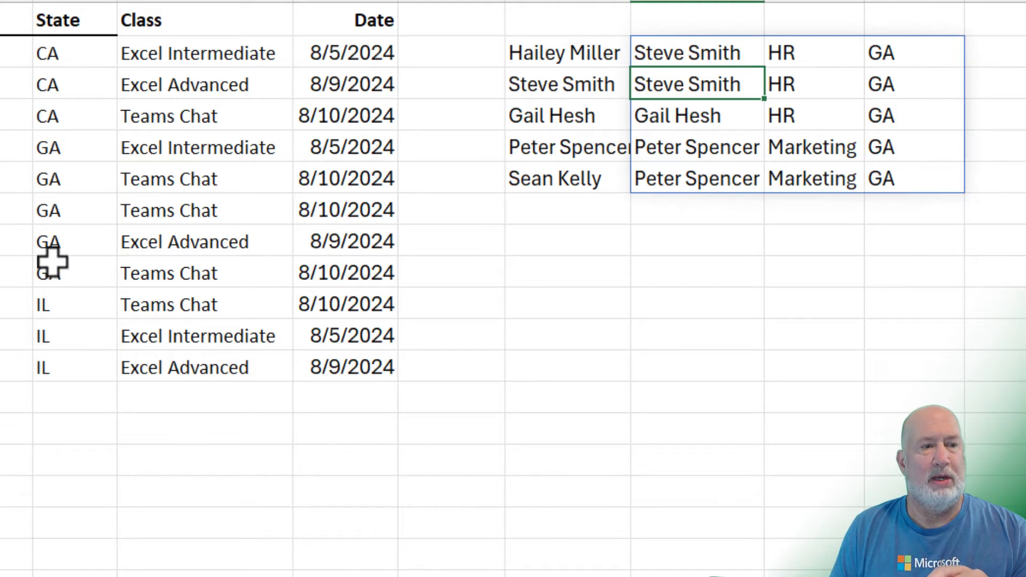
Step: Clear the formula in H2 and begin a nested UNIQUE(FILTER( formula there with the Full Name range A2:A12 as its array
click(693, 47)
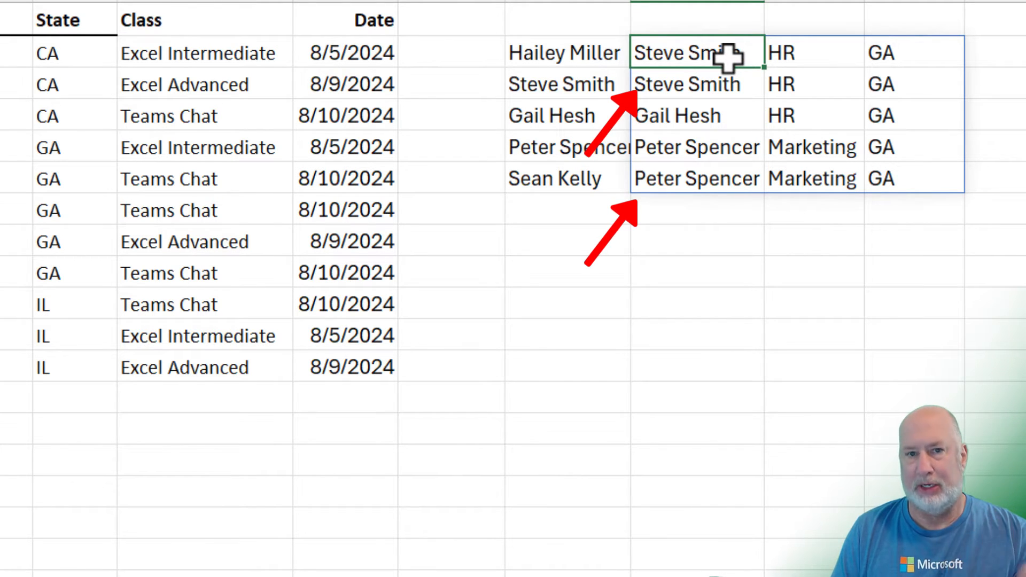
key(Delete)
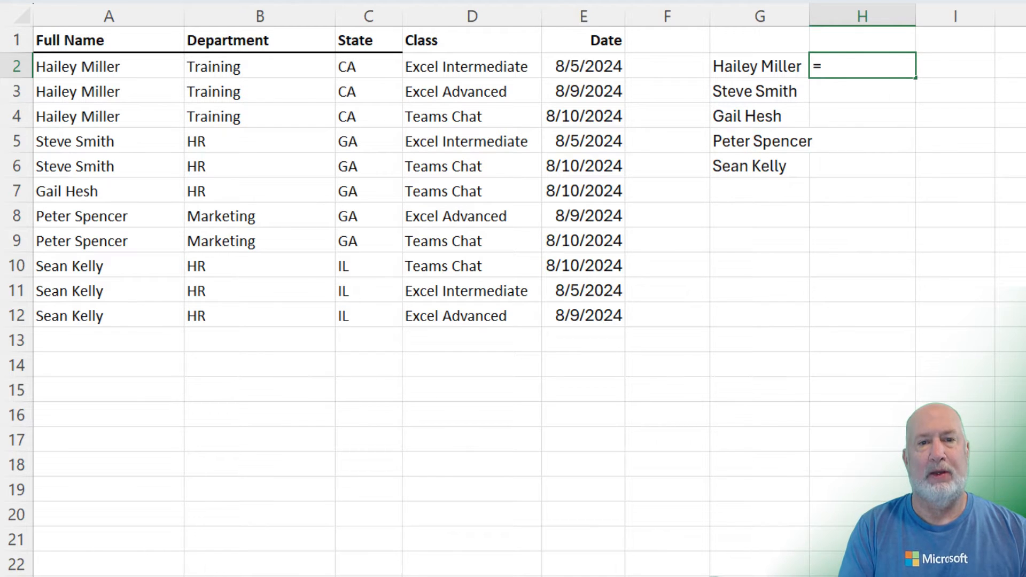
text(uniq)
key(Tab)
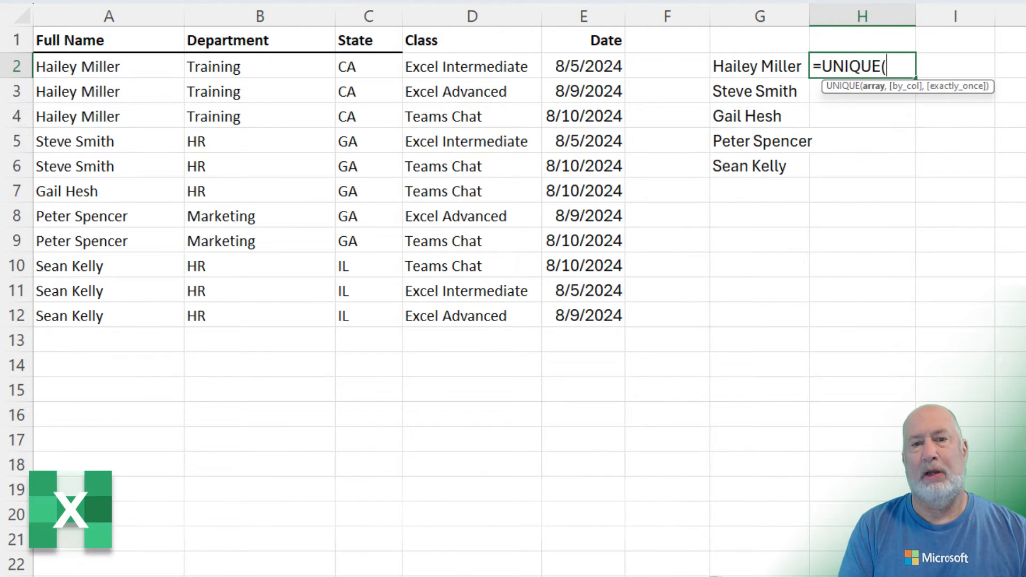
text(filter)
key(Tab)
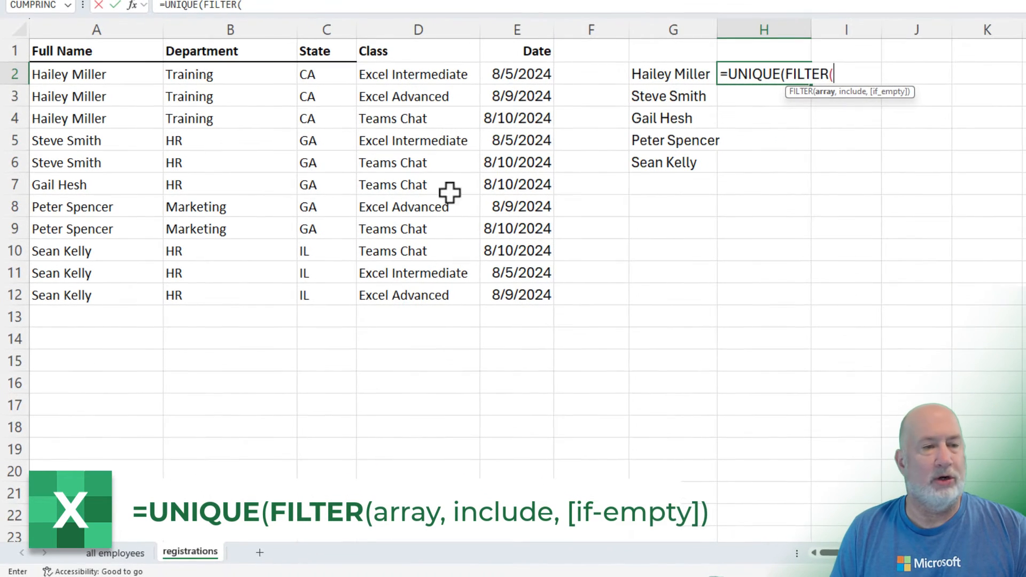
drag(125, 75, 126, 288)
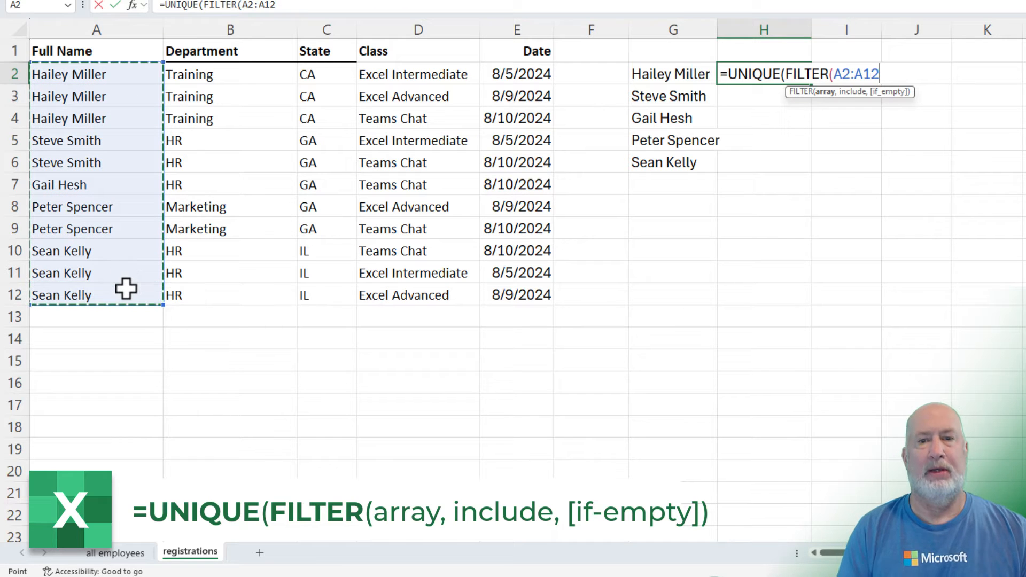
text(,)
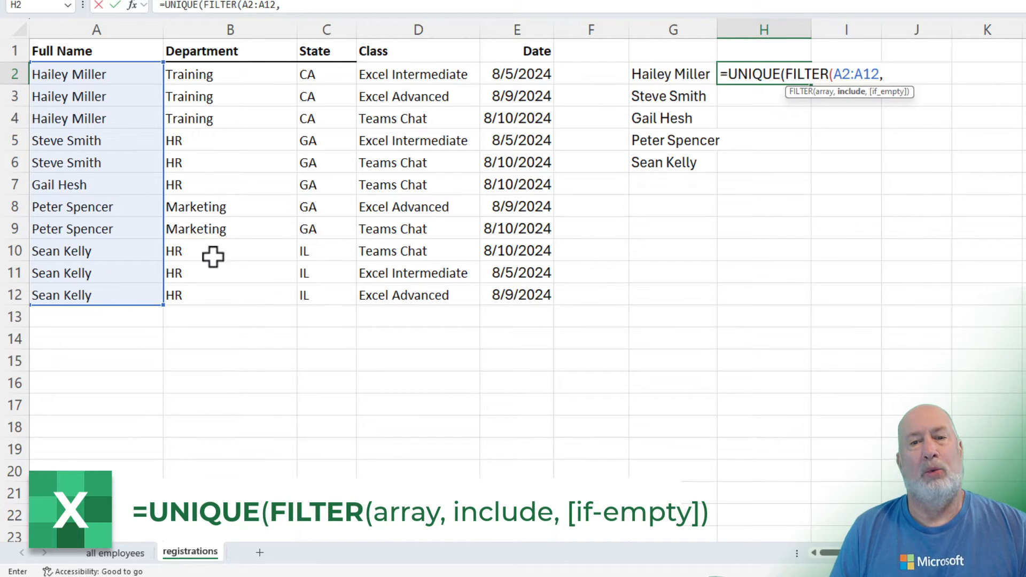
Step: Complete the nested formula in H2 with the condition B2:B12="Marketing", accepting the correction for the missing closing parentheses
drag(240, 77, 246, 288)
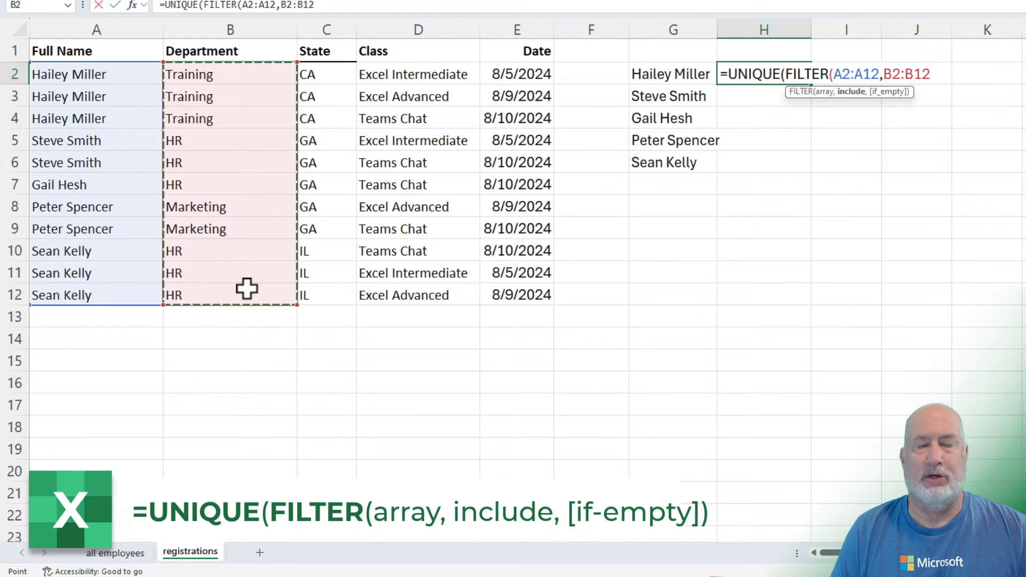
text(=)
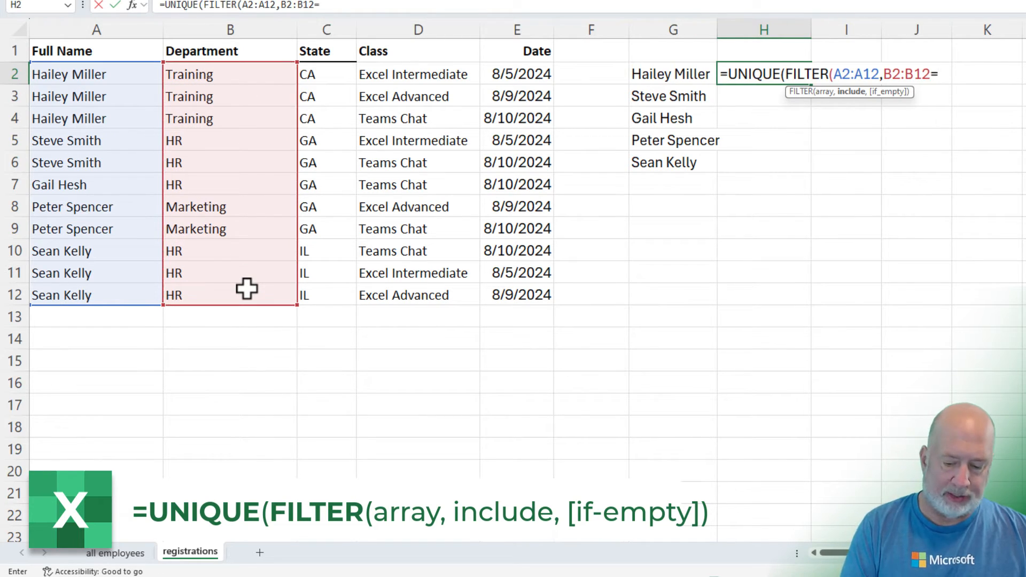
text("Mark)
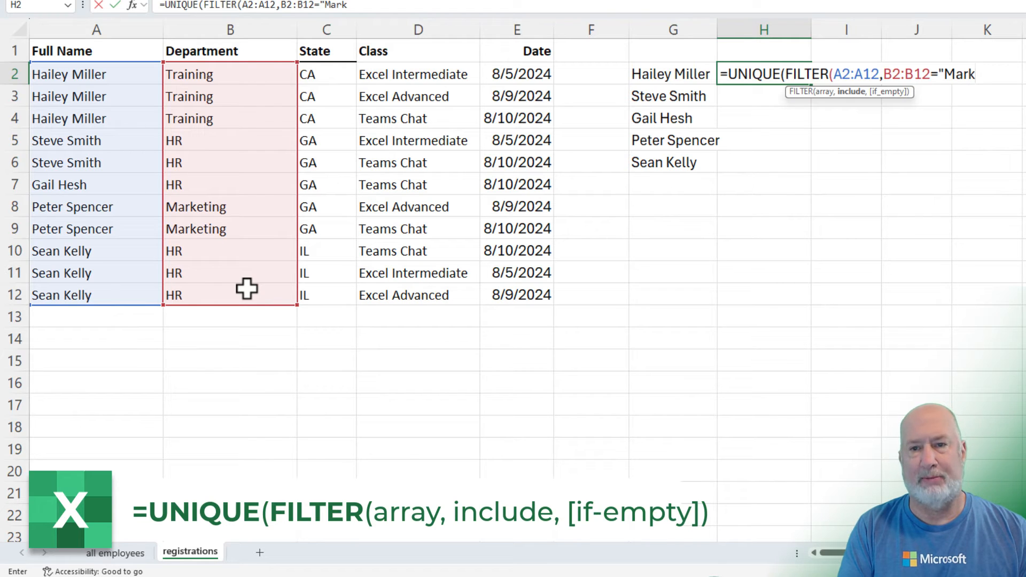
text(eting")
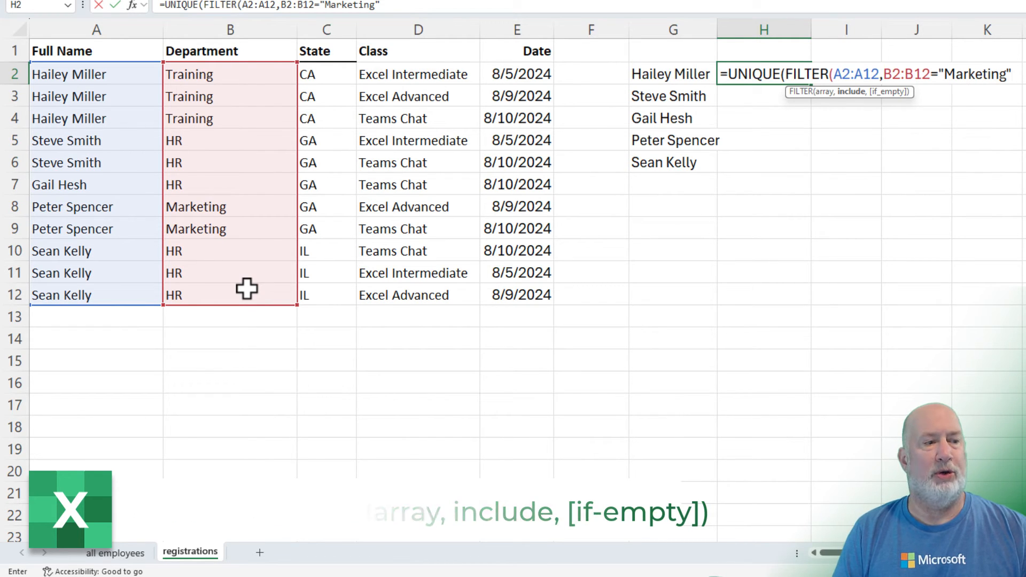
key(Return)
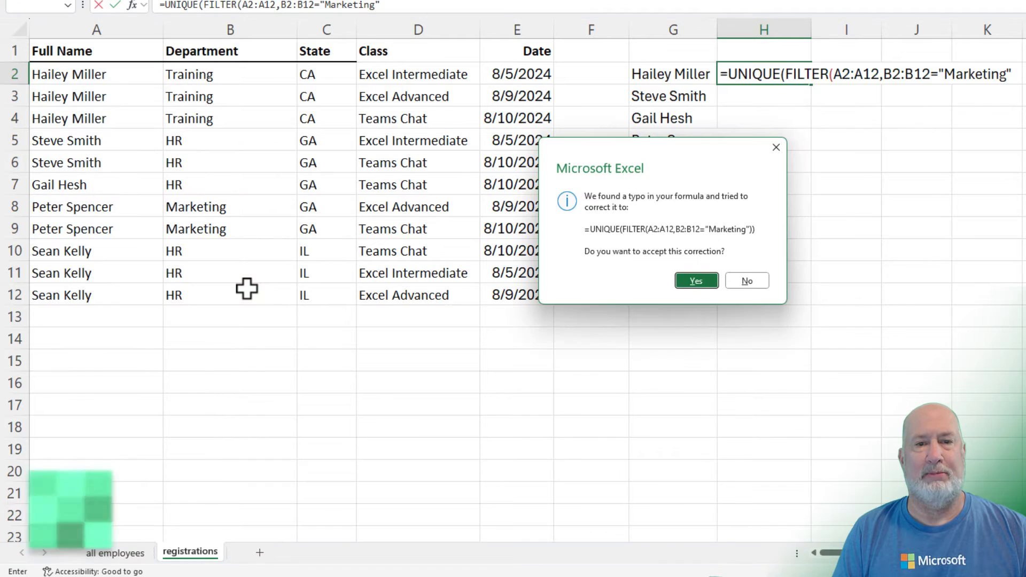
key(Return)
key(Up)
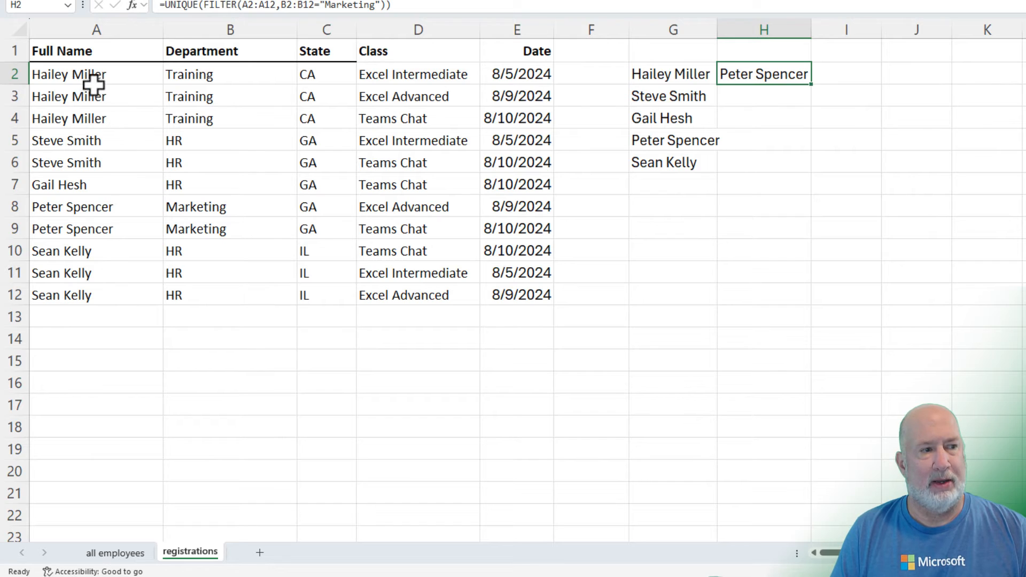
Step: Fill the Marketing department from B8:B9 down through B10:B12 and select H3 in the formula's results
drag(201, 252, 206, 277)
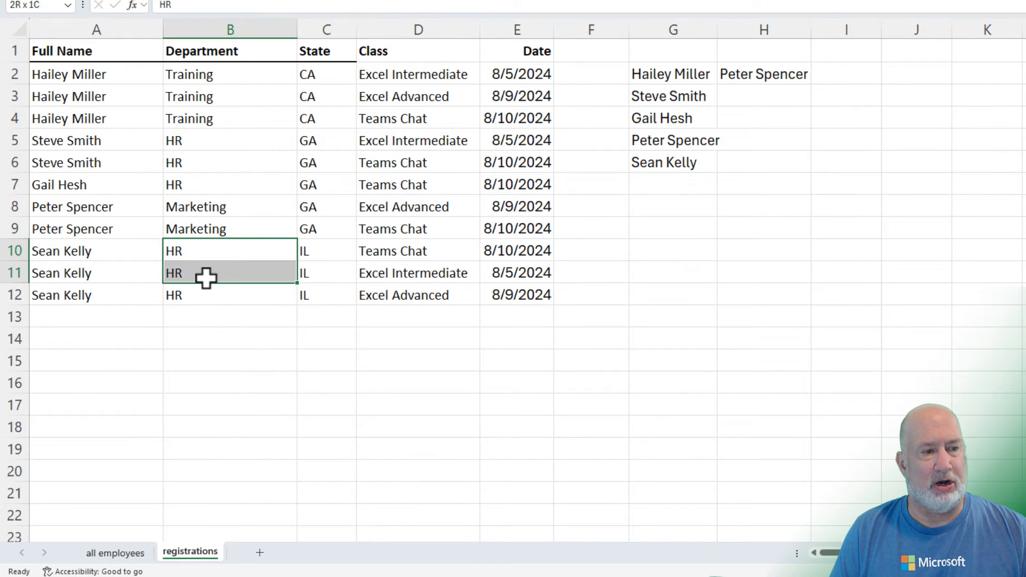
drag(234, 204, 234, 224)
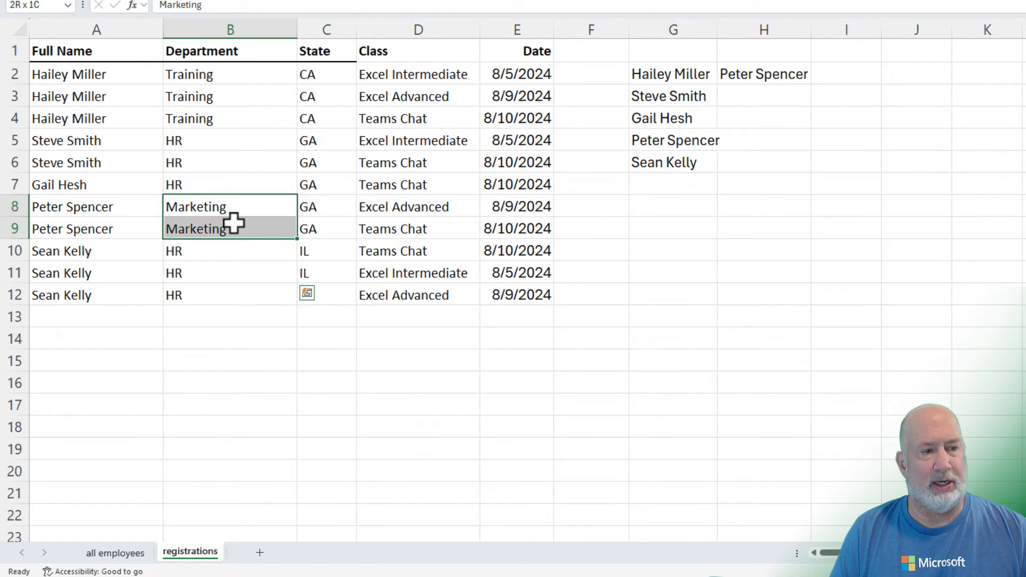
double_click(297, 239)
click(761, 97)
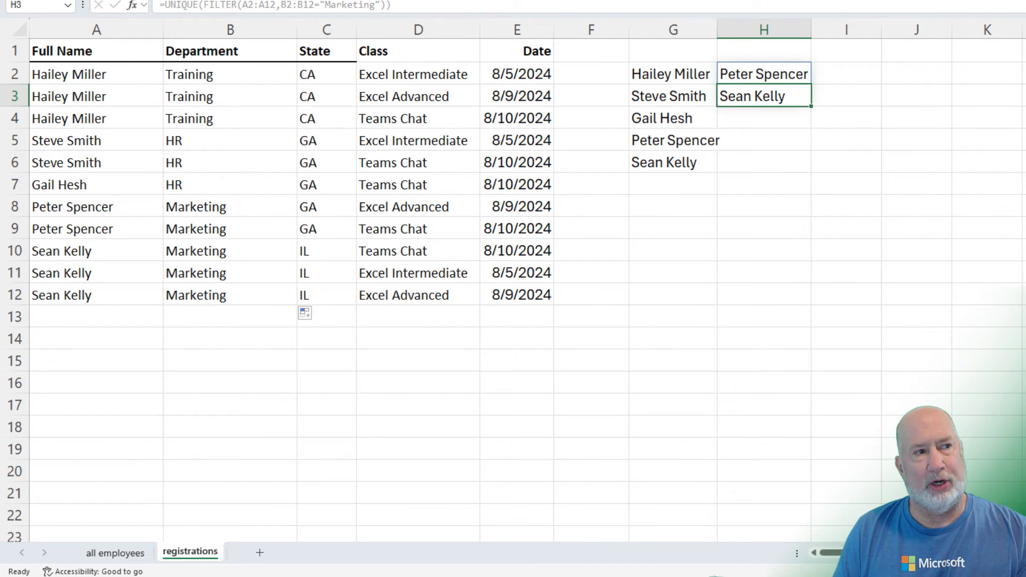
Step: Undo the Marketing fill in B10:B12 and check the nested formula in H2
key(ctrl+z)
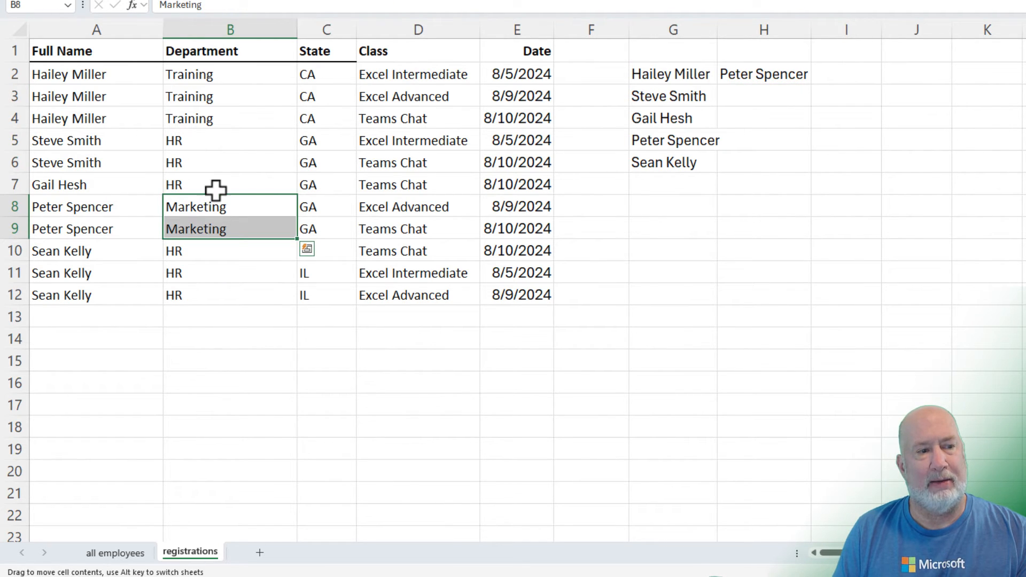
click(784, 67)
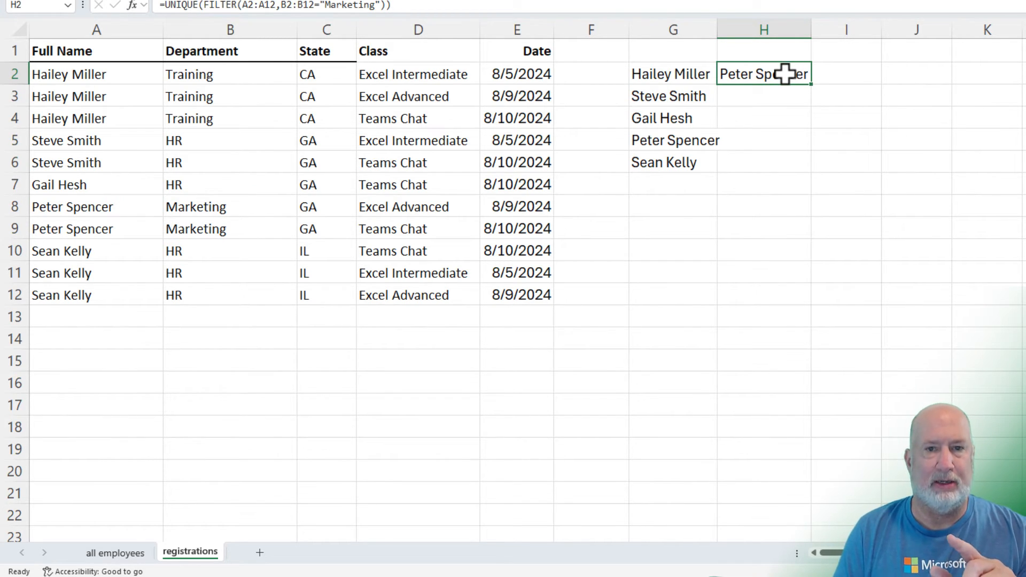
key(Right)
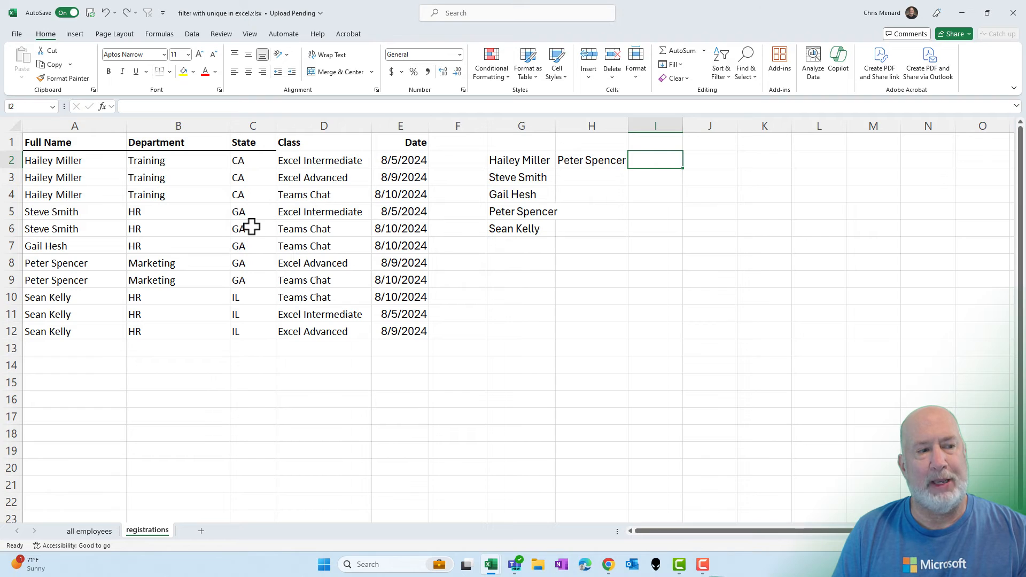
Step: Enter GA in cell L1 as the state criterion
click(829, 141)
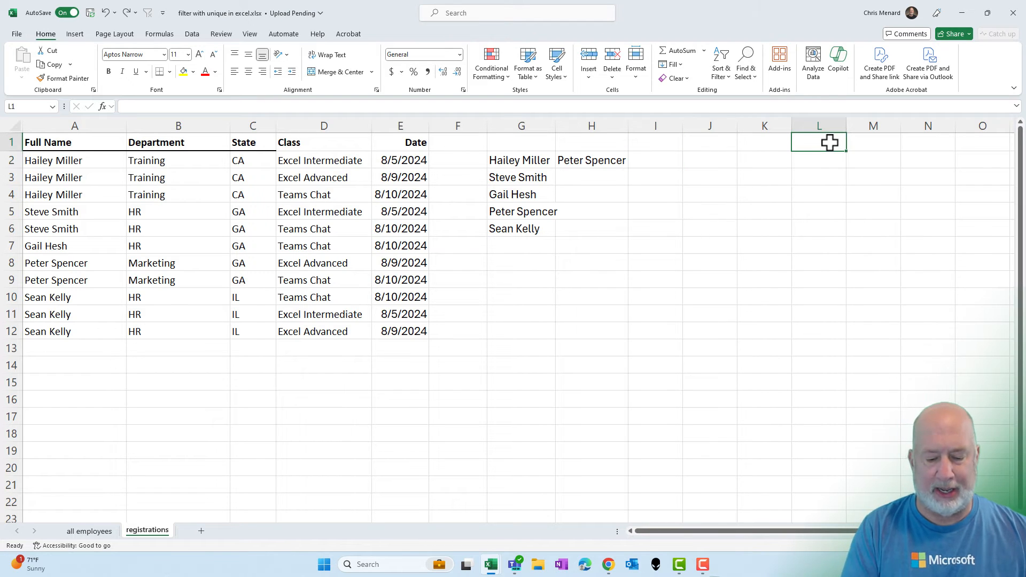
text(GA)
key(Return)
Step: Begin a nested =UNIQUE(FILTER( formula in cell I2
key(Left)
key(Left)
key(Left)
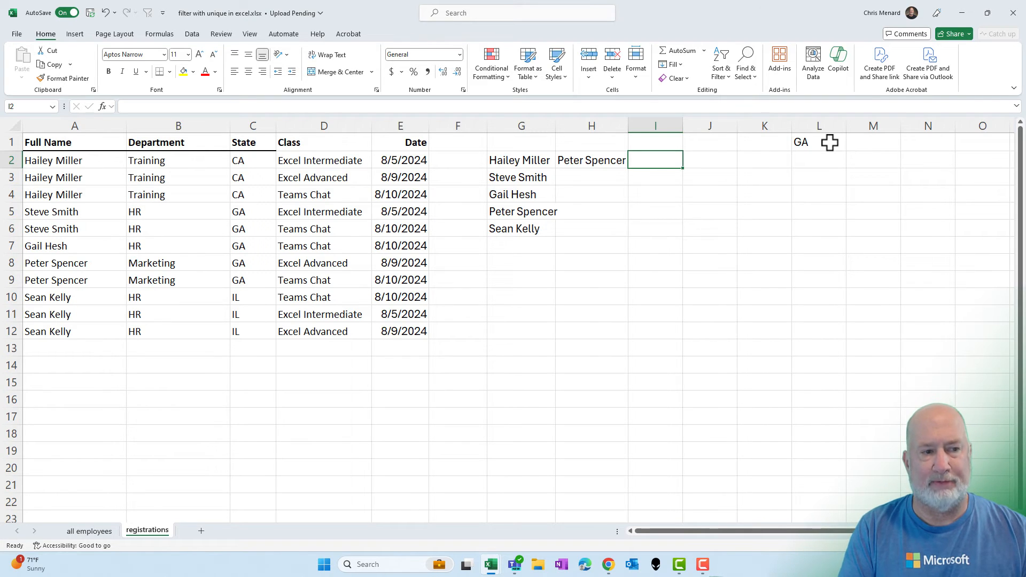
text(=)
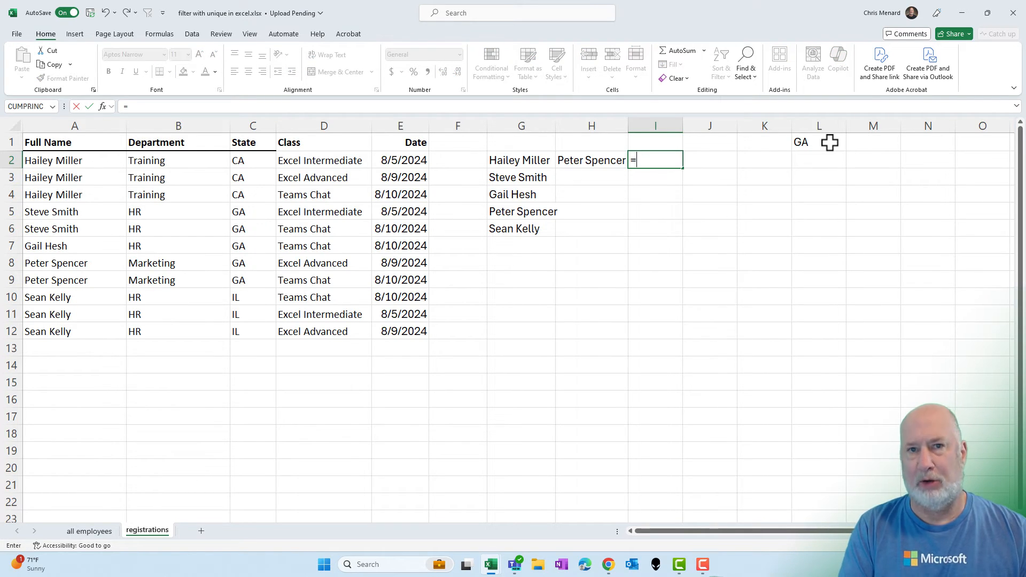
text(unic)
key(Tab)
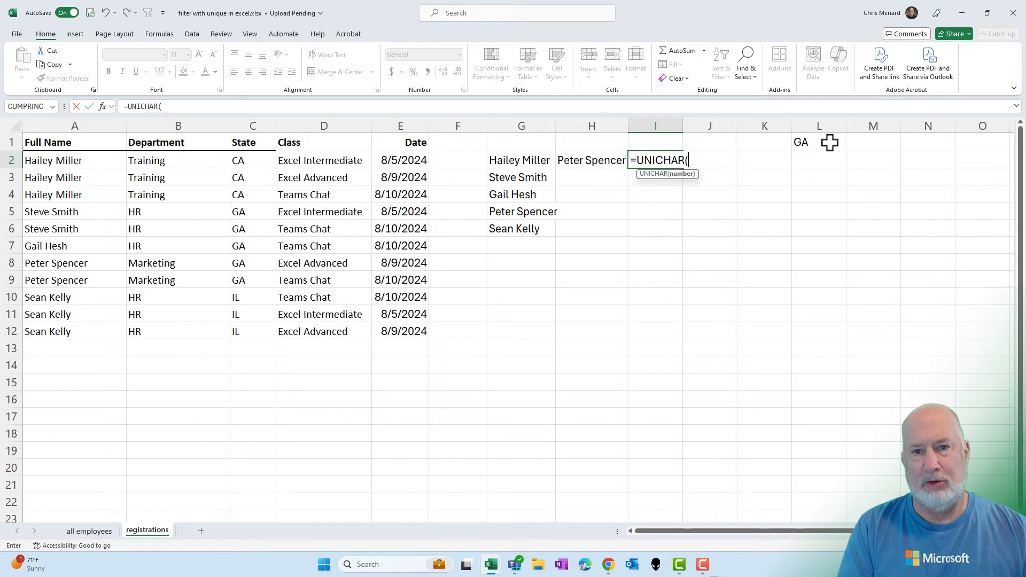
key(BackSpace)
key(BackSpace)
key(BackSpace)
key(BackSpace)
key(BackSpace)
key(BackSpace)
text(q)
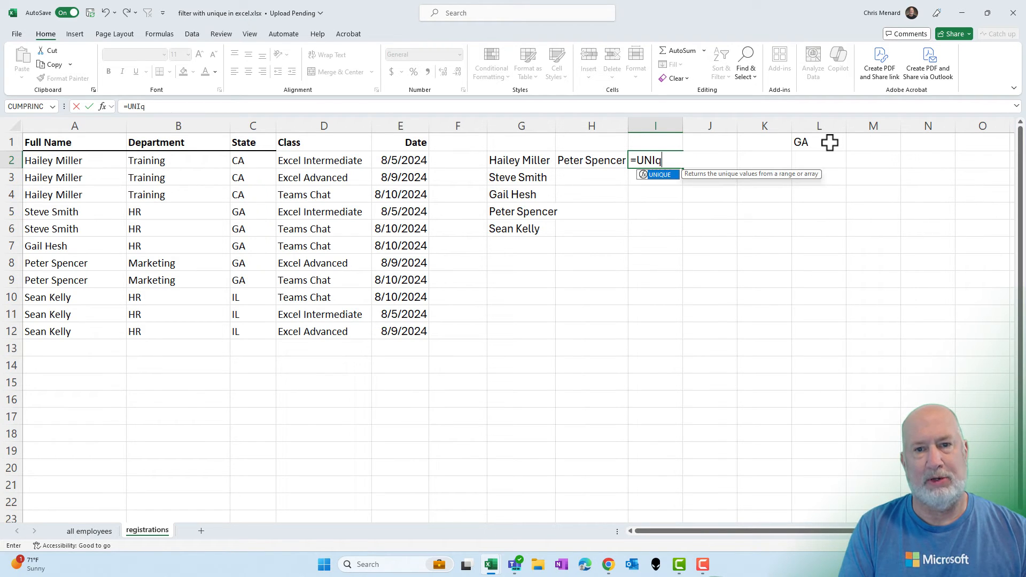
text(u)
key(Tab)
text(fil)
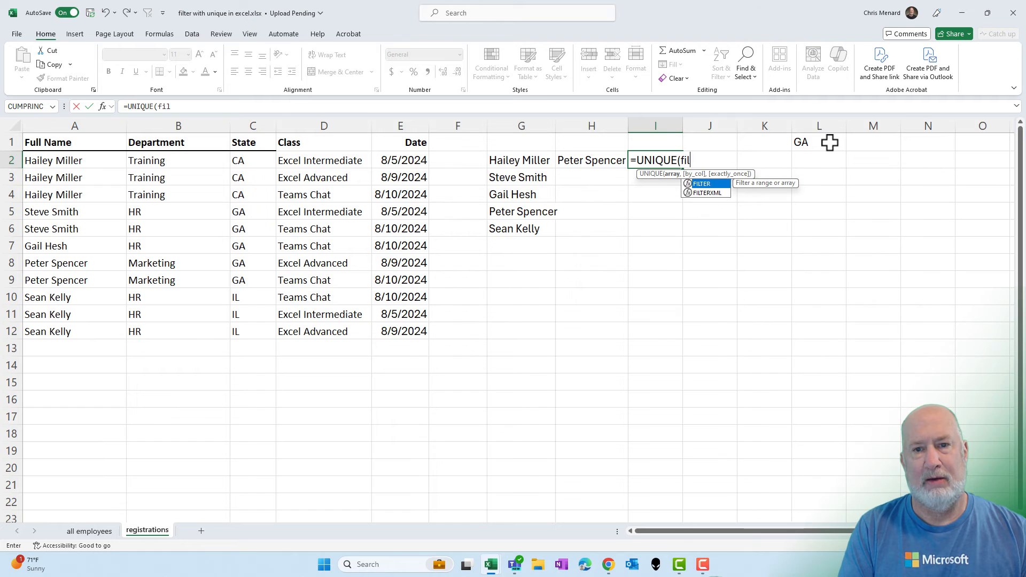
key(Tab)
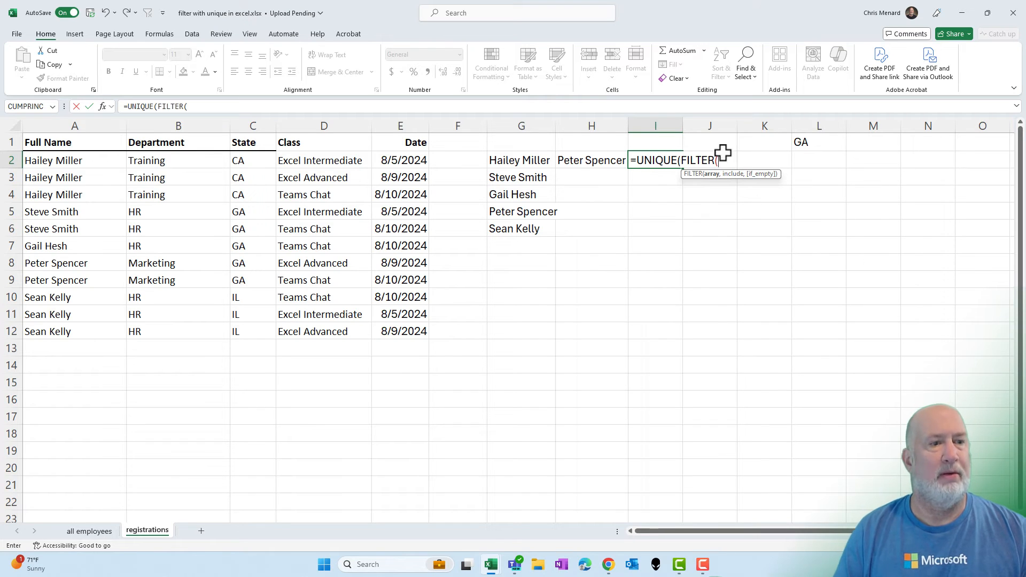
Step: Complete the nested formula in I2 with the Full Name range A2:A12 as array and the condition C2:C12=L1
drag(84, 163, 90, 322)
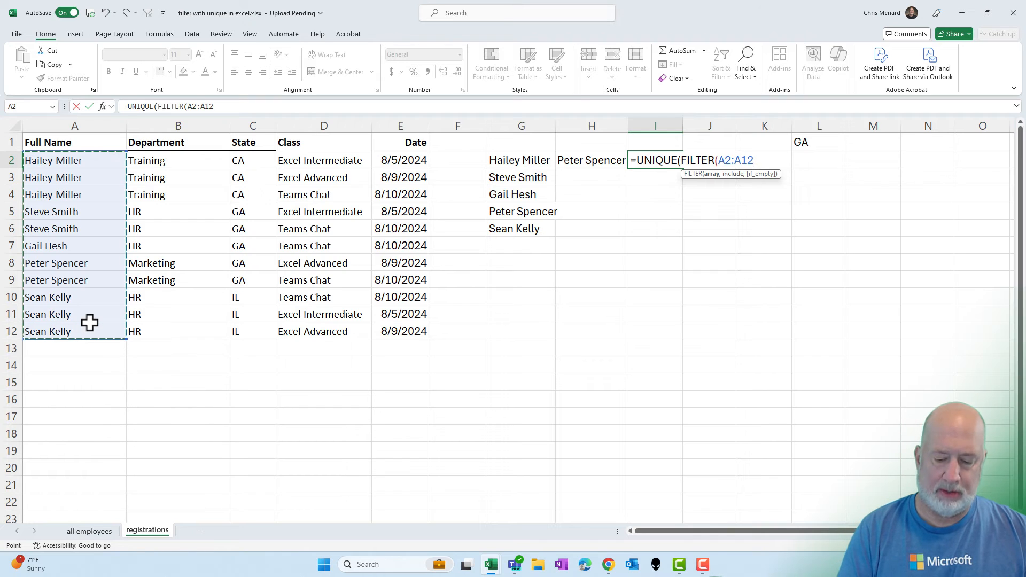
text(,)
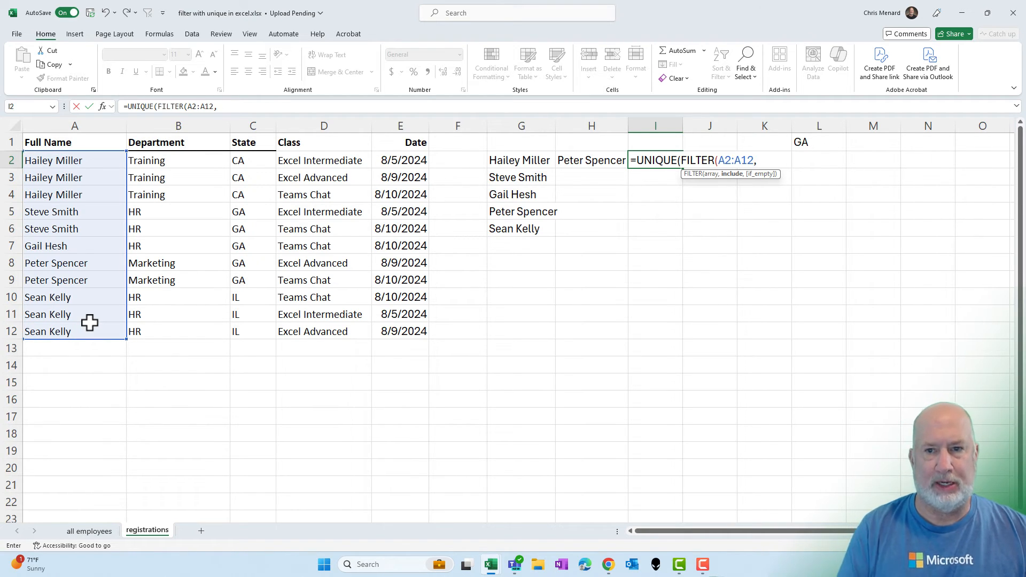
drag(253, 161, 254, 330)
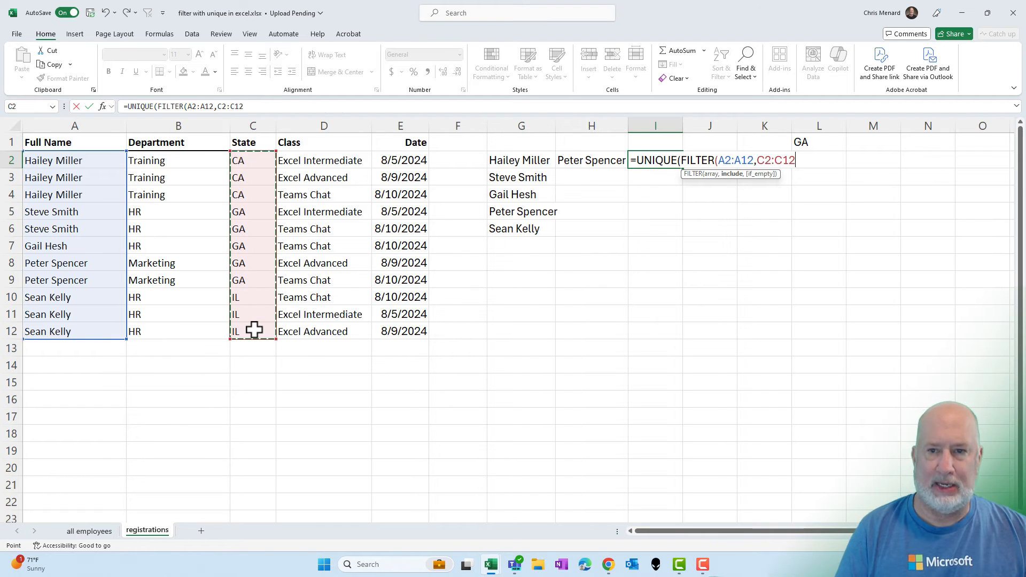
text(=)
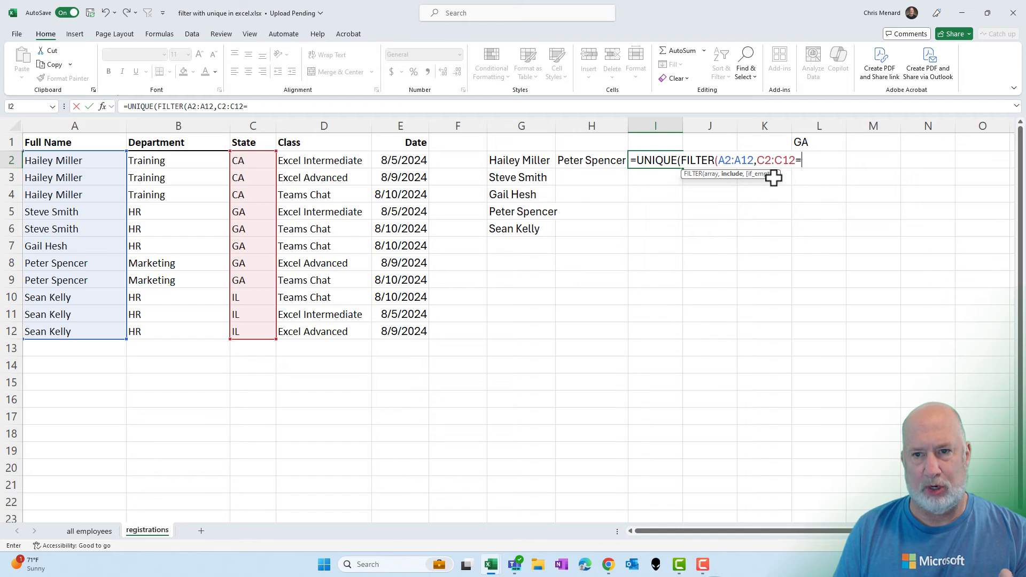
click(814, 141)
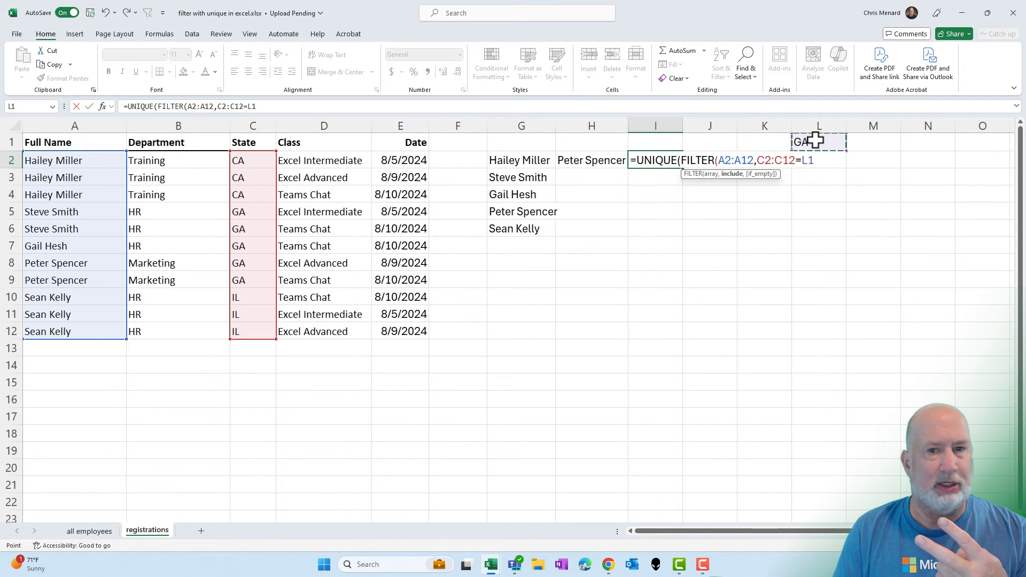
key(Return)
key(Return)
key(Up)
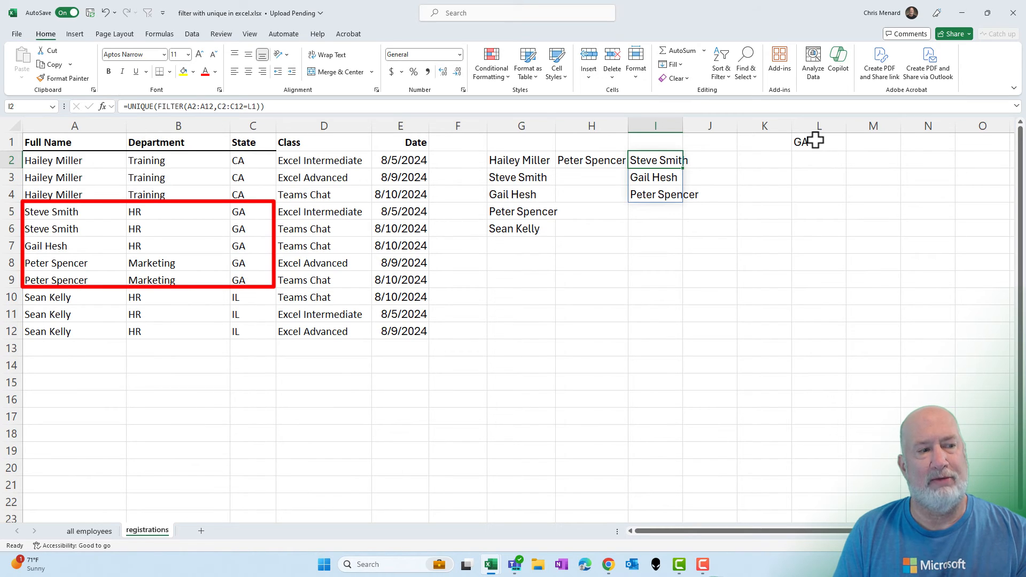
Step: Change the state criterion in L1 to CA
click(816, 140)
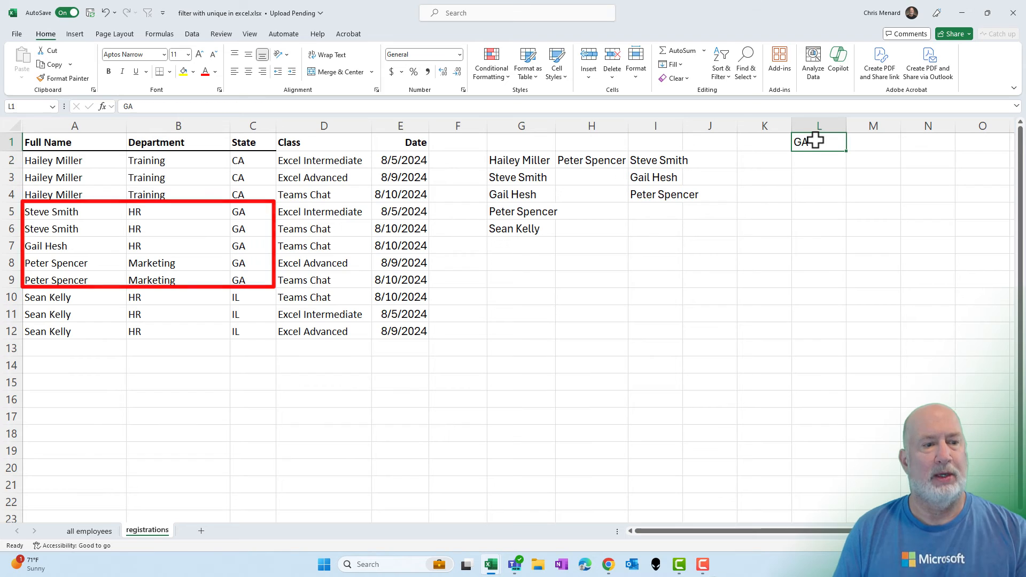
text(CA)
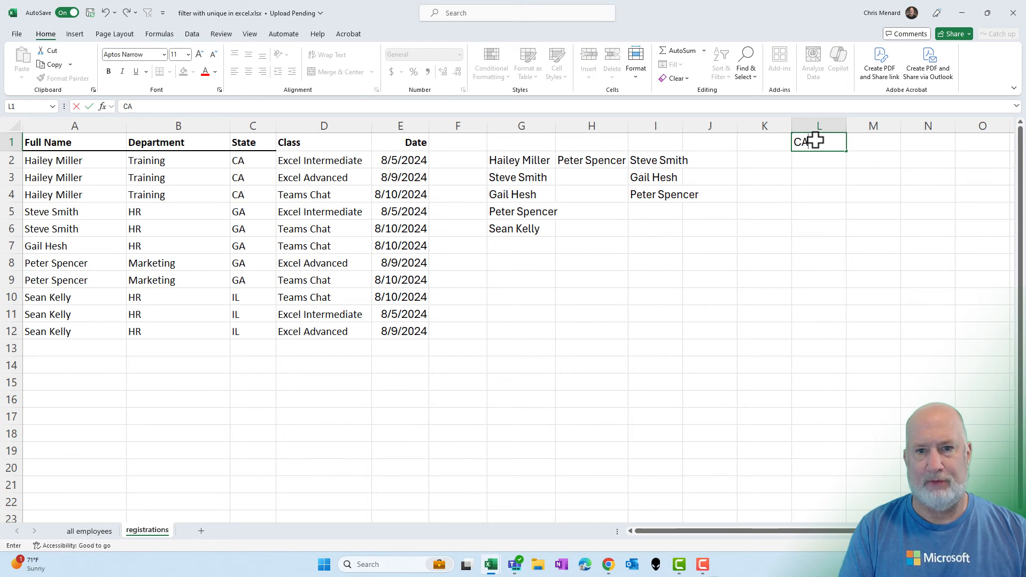
key(Return)
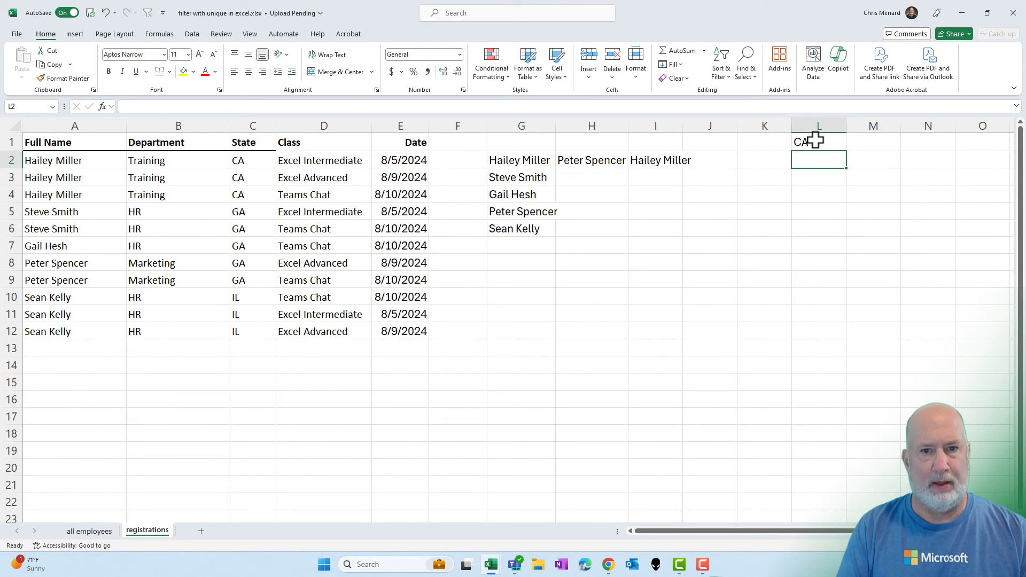
Step: Set the state criterion in L1 to IL
click(815, 140)
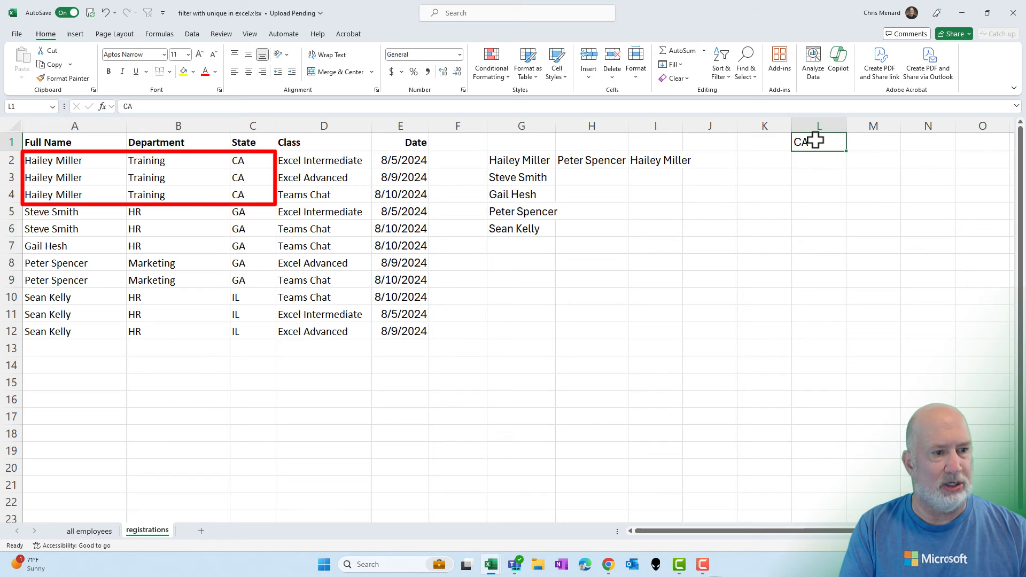
text(IL)
key(Return)
click(815, 140)
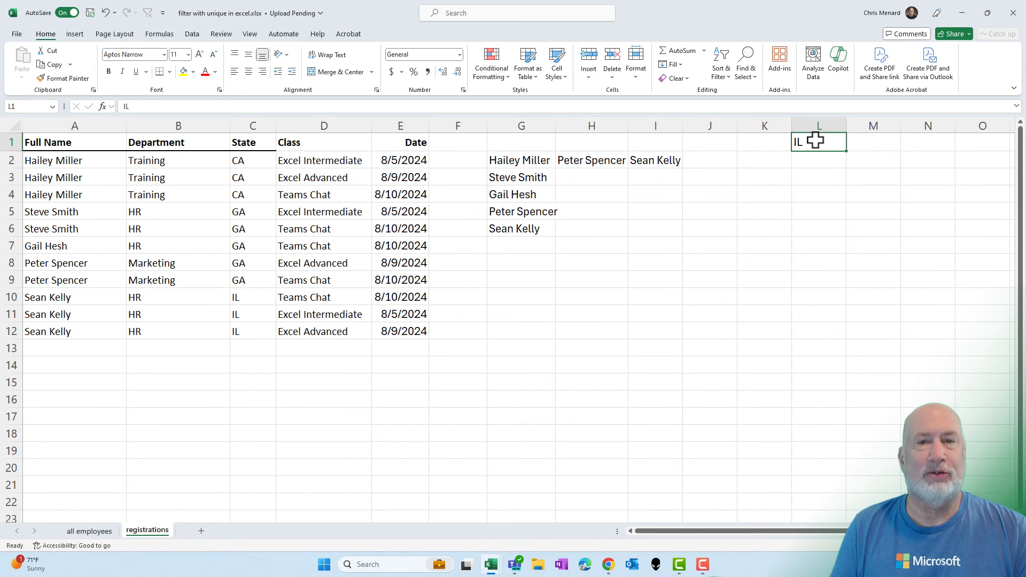
Step: Examine the ranges and the hardcoded department criterion in H2's nested formula, leaving the formula unedited
click(607, 167)
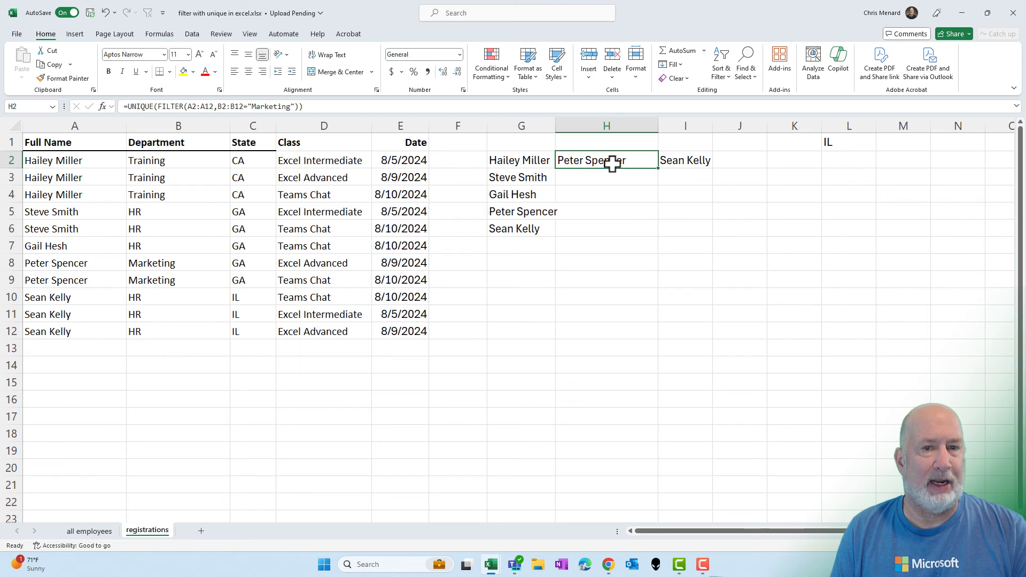
double_click(613, 163)
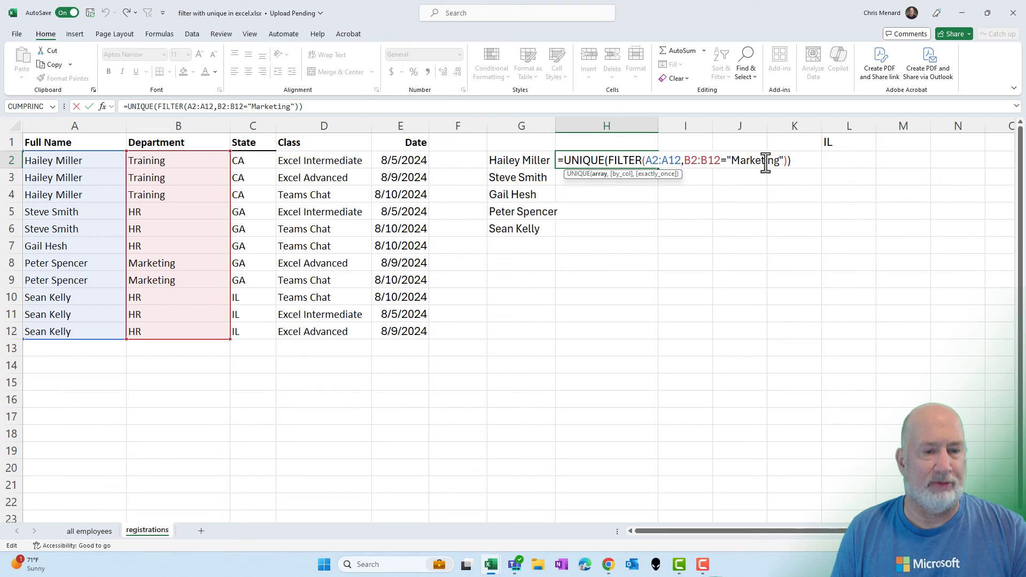
key(Escape)
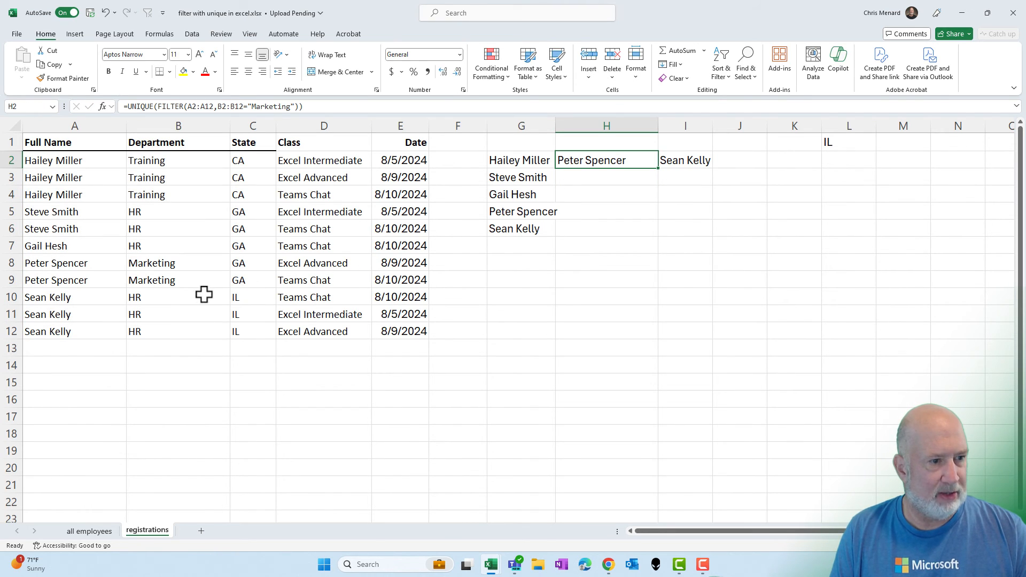
Step: Fill the Marketing department from B9 down through B12
click(190, 281)
click(195, 263)
click(208, 283)
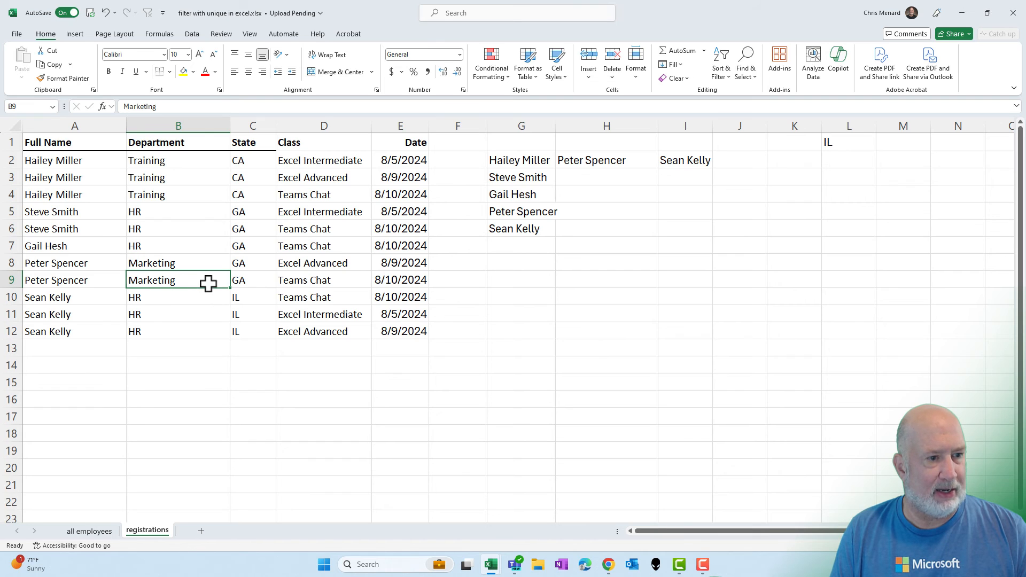
drag(231, 291, 236, 331)
Step: Copy the Marketing department from B8 into B2:B4, replacing the Training entries
click(161, 164)
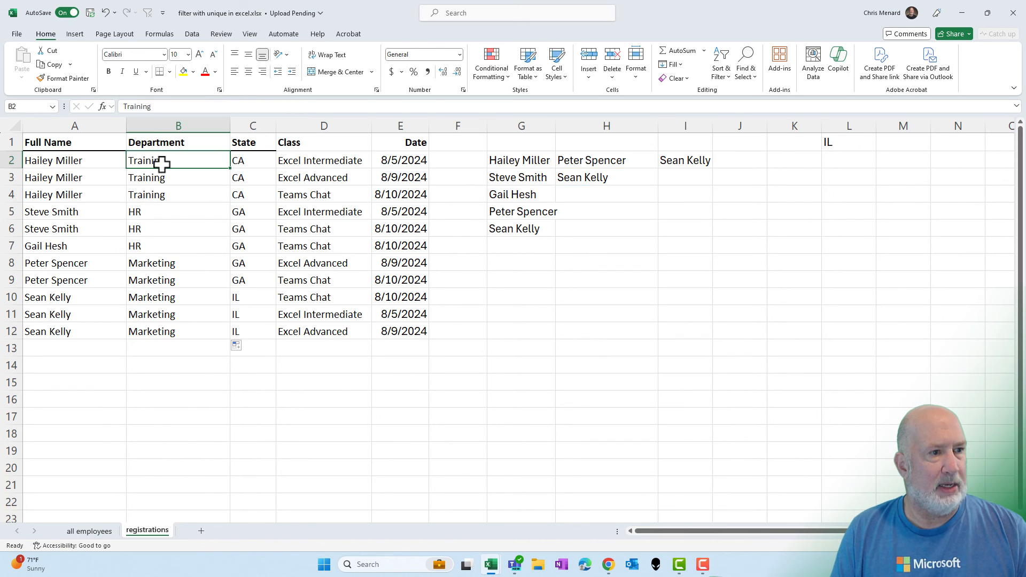
click(169, 262)
key(ctrl+c)
drag(179, 161, 185, 194)
key(ctrl+v)
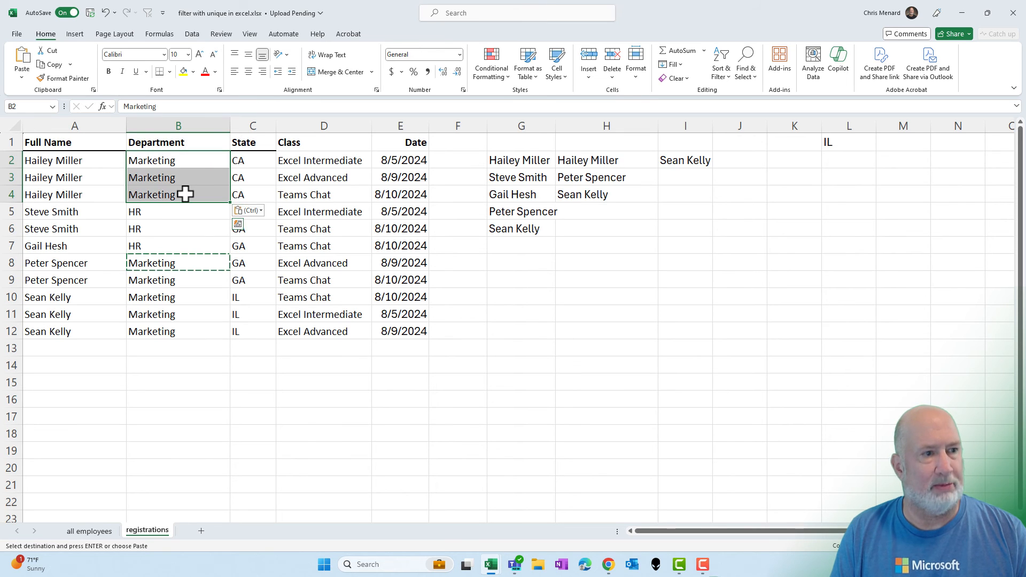
key(Escape)
Step: Check the nested formula in H2 and its spilled results down to H4
click(618, 163)
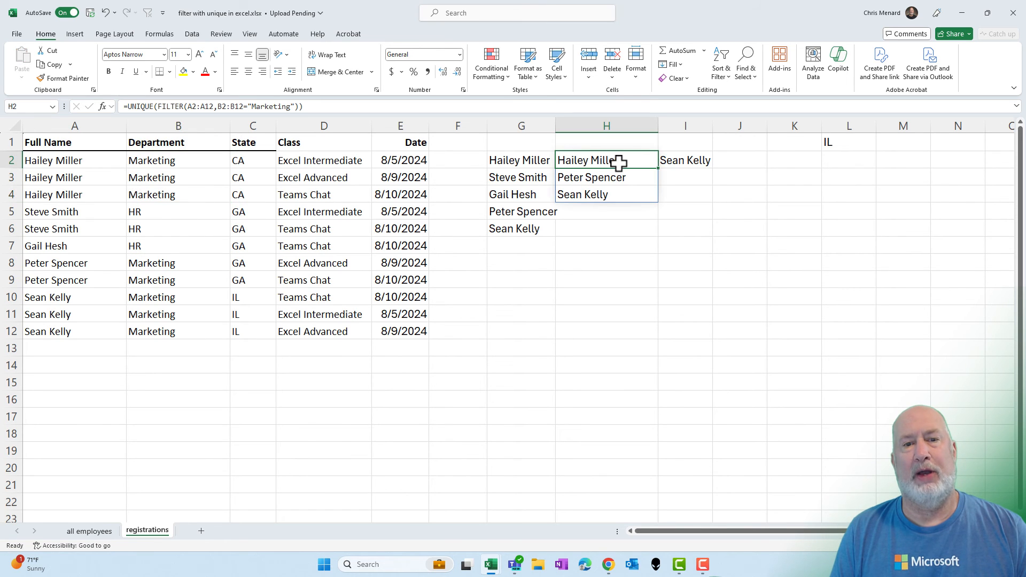
click(599, 194)
click(602, 160)
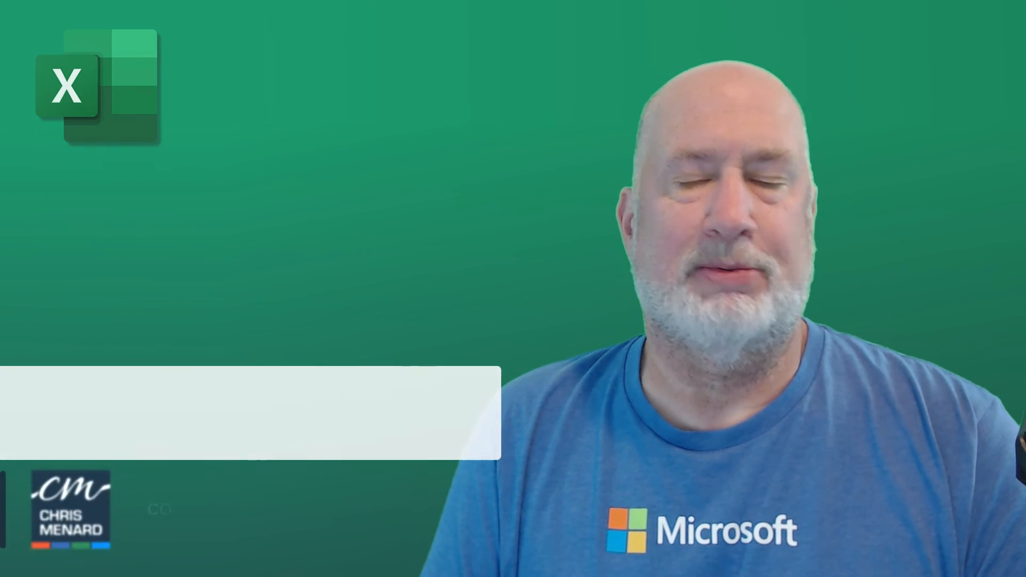